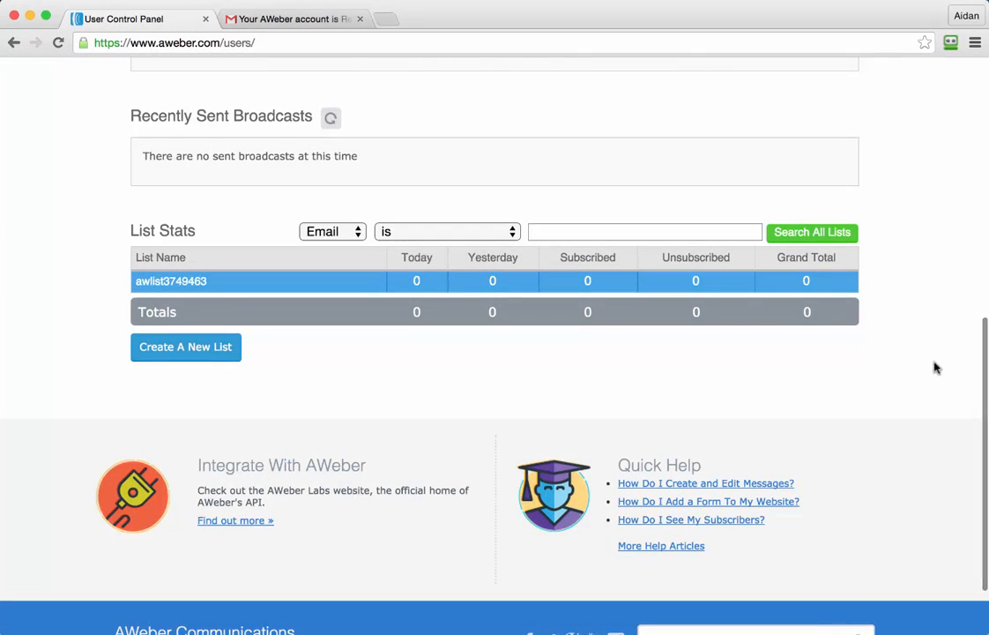
Step: Open the list management page and start creating a new email list
scroll(936, 367, "up", 2)
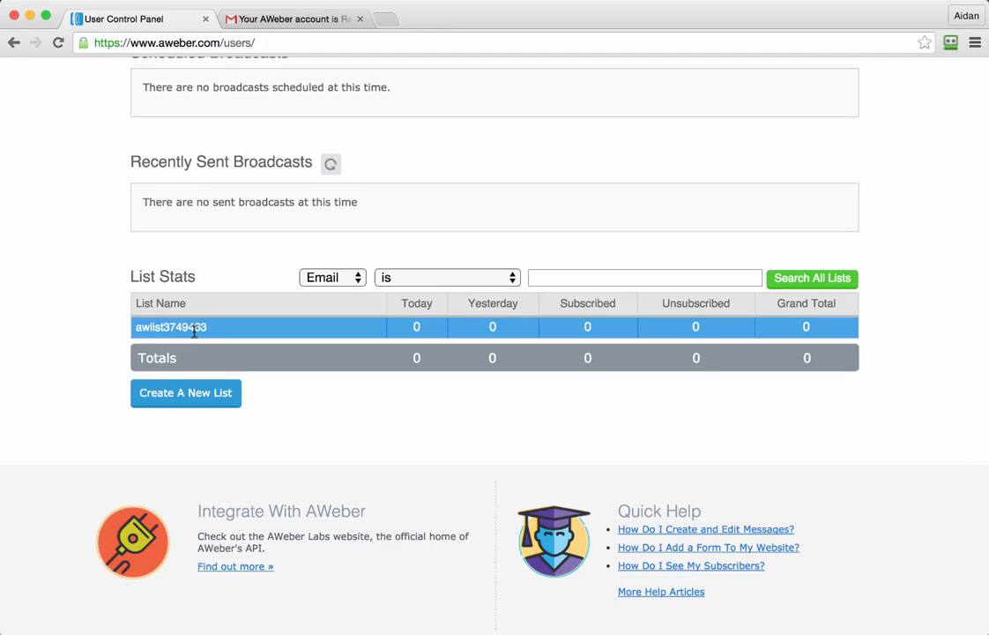
scroll(193, 331, "up", 10)
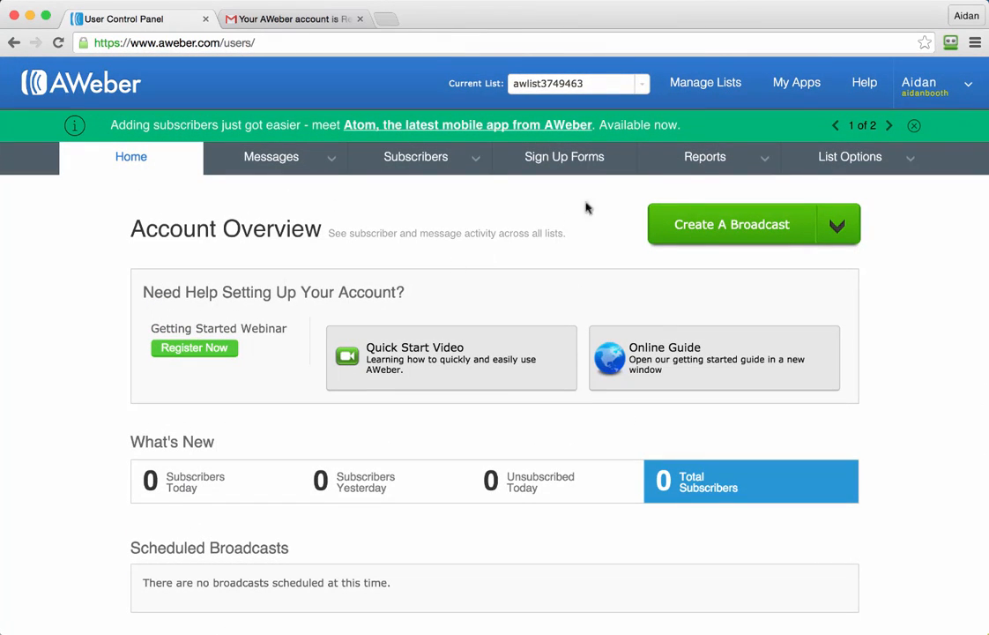
left_click(712, 91)
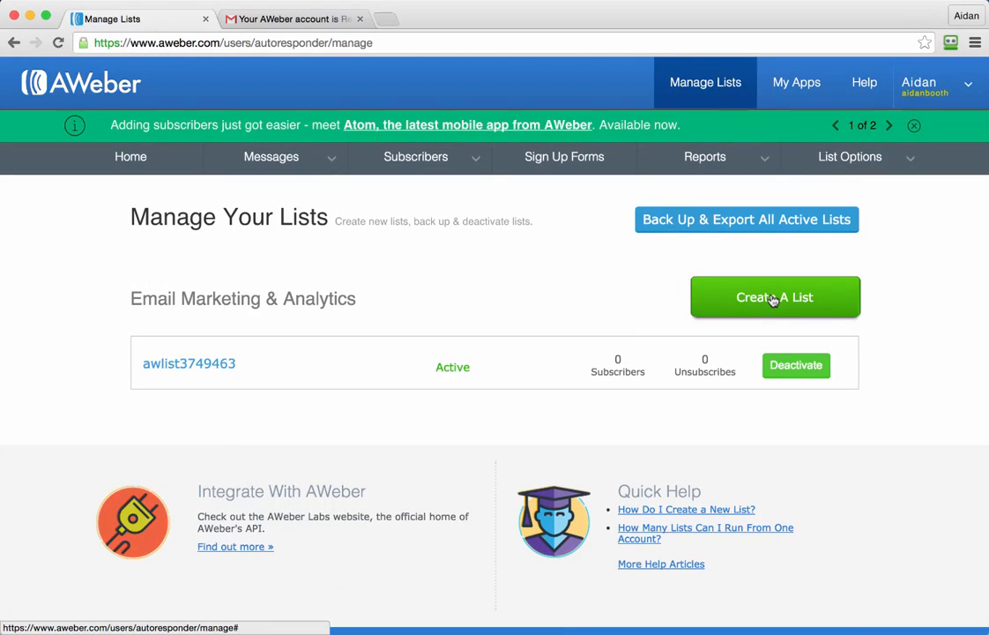
left_click(745, 297)
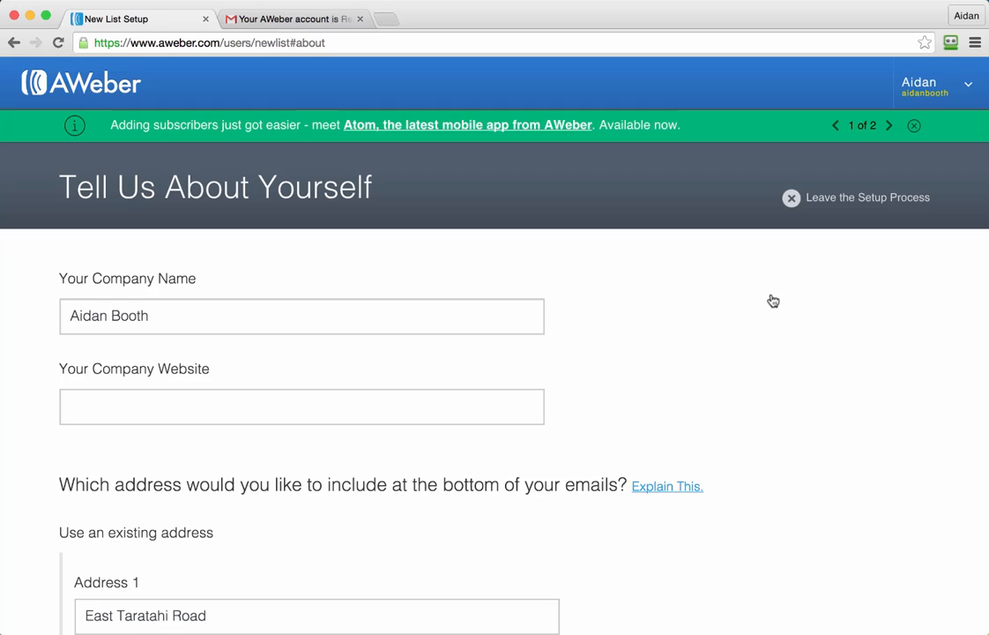
Step: Replace the company name with "Uncle Jonny's Pizza", including the apostrophe
left_click(314, 314)
key("shift+alt+Left")
key("shift+alt+Left")
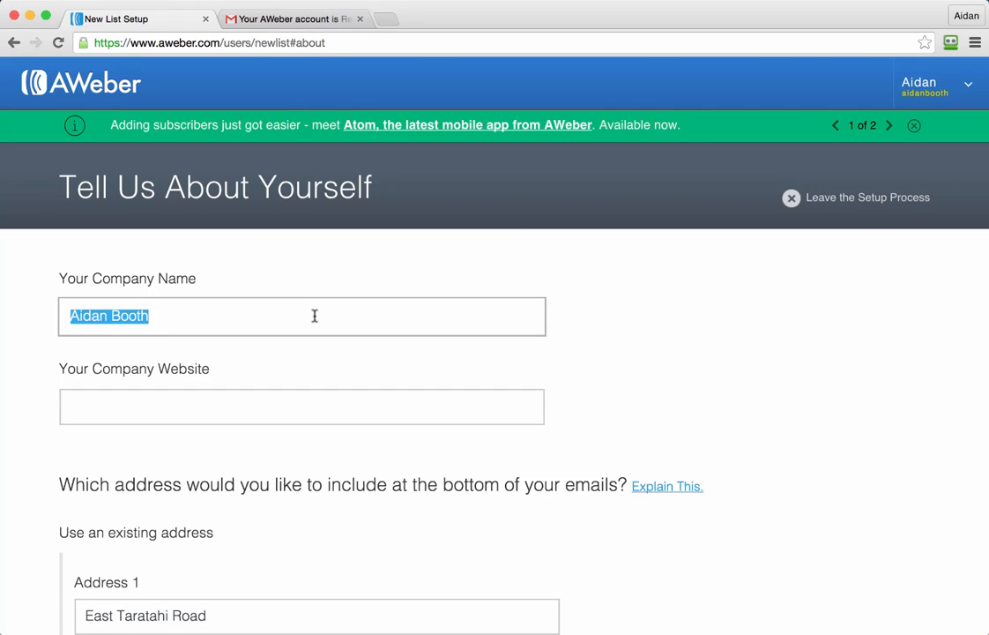
type("Uncle J")
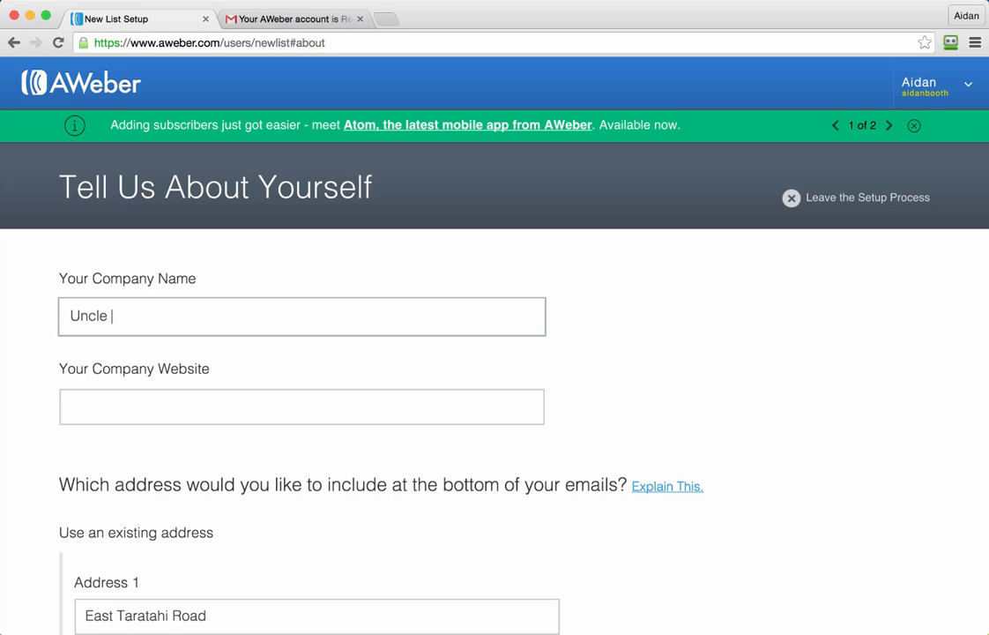
type("onnys Pizza")
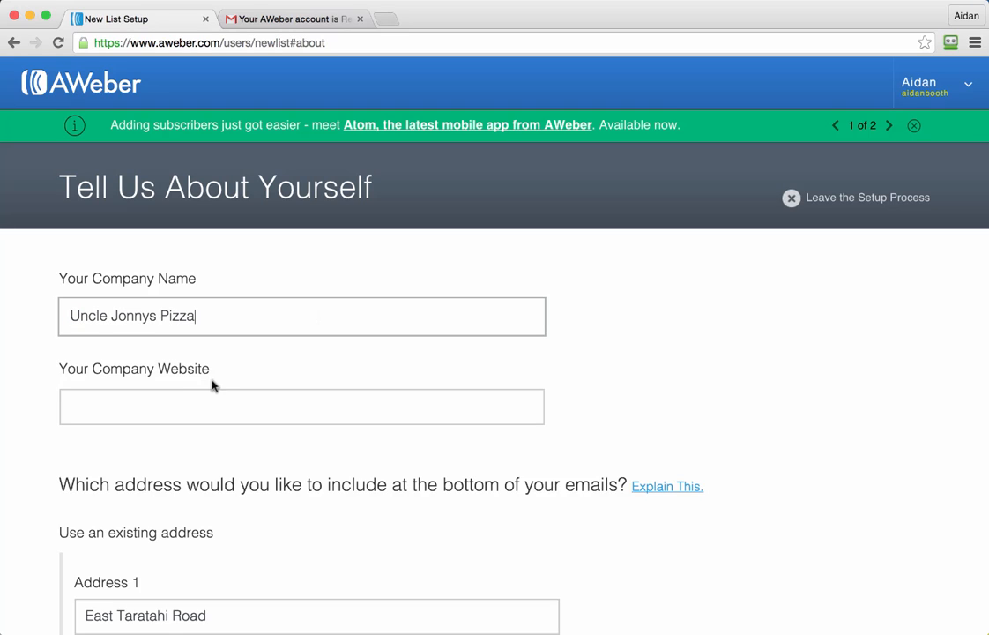
left_click(154, 410)
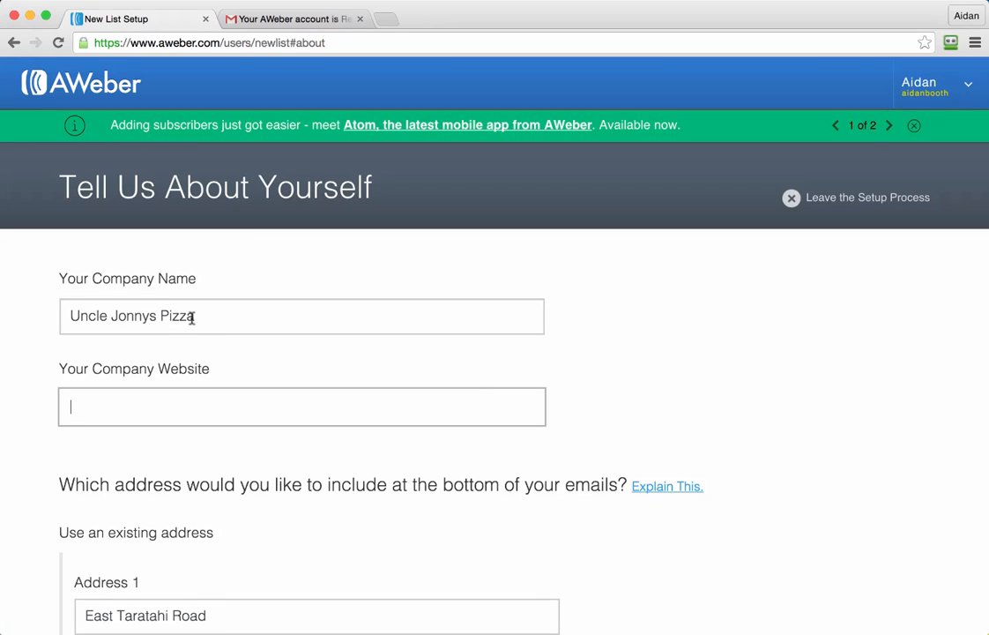
left_click(150, 316)
type("'")
left_click(160, 409)
type("http://ww")
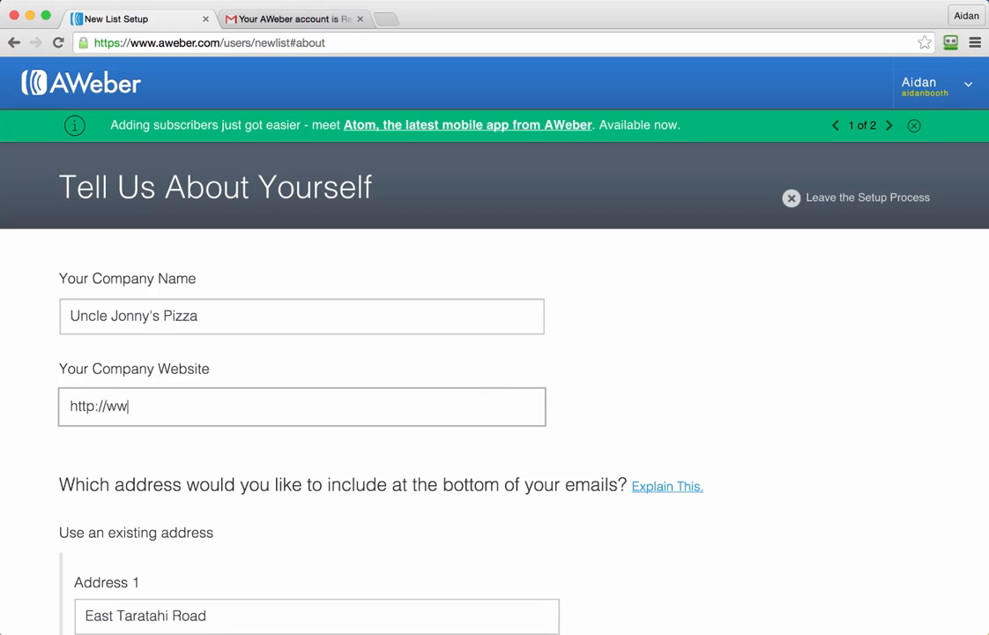
type("w.unclejonnyspizza.com")
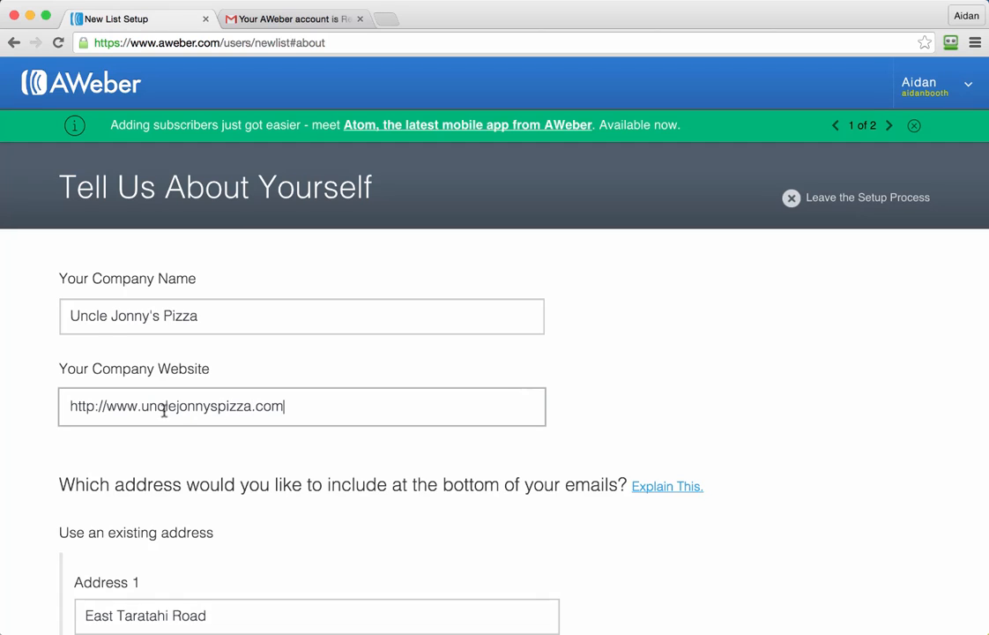
left_click(671, 426)
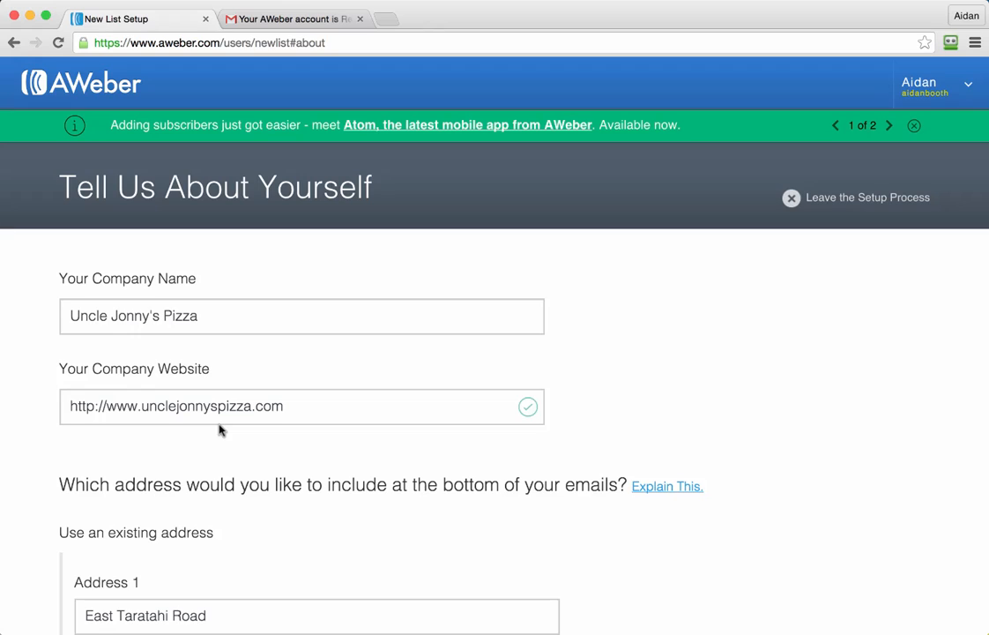
left_click_drag(177, 406, 211, 407)
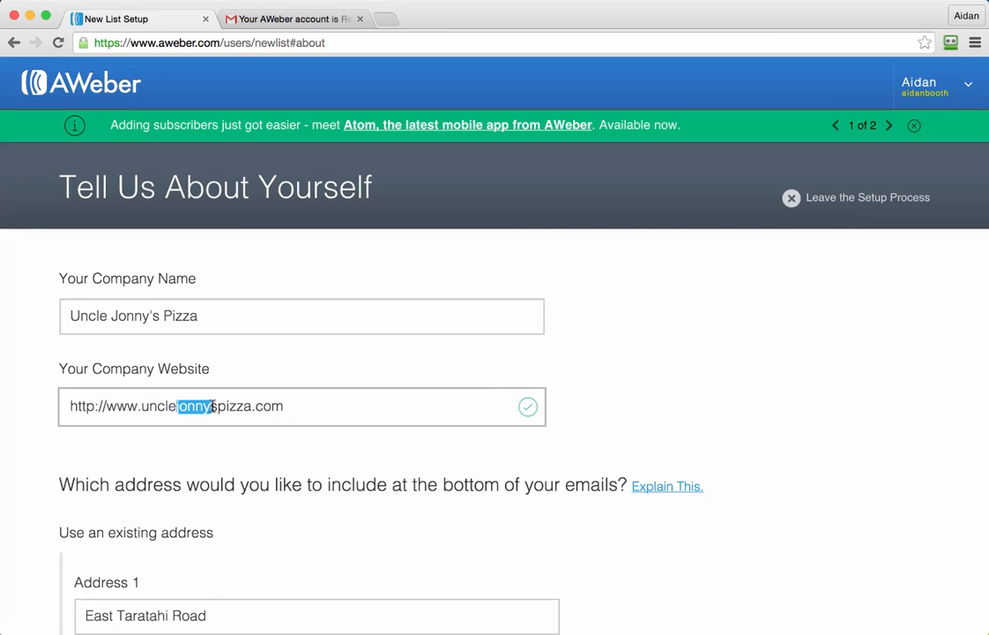
left_click(596, 422)
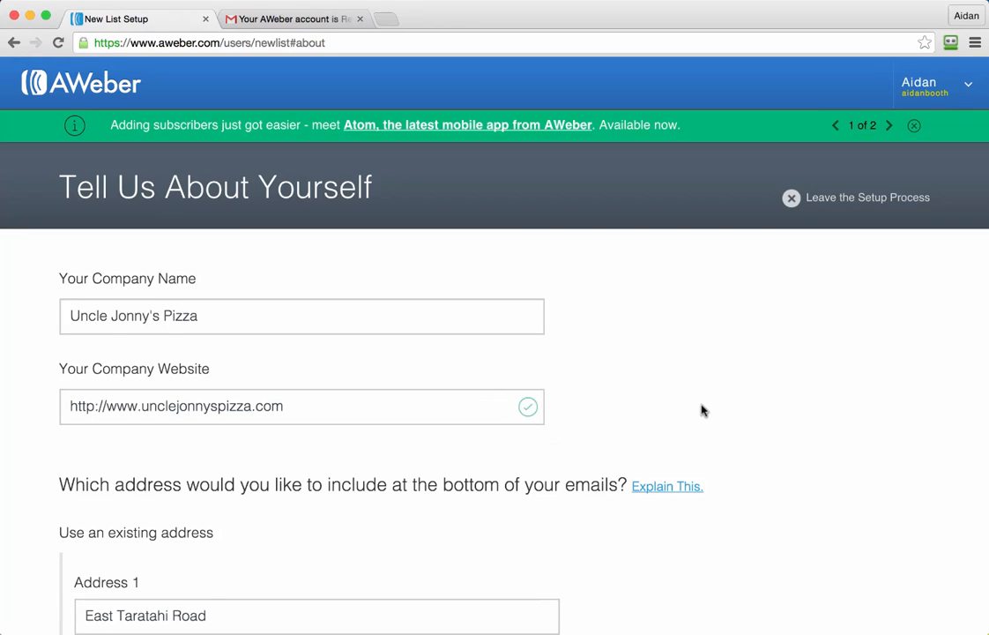
Step: Replace the sender name for the list's emails with "Uncle Jonny's Pizza"
scroll(703, 410, "down", 5)
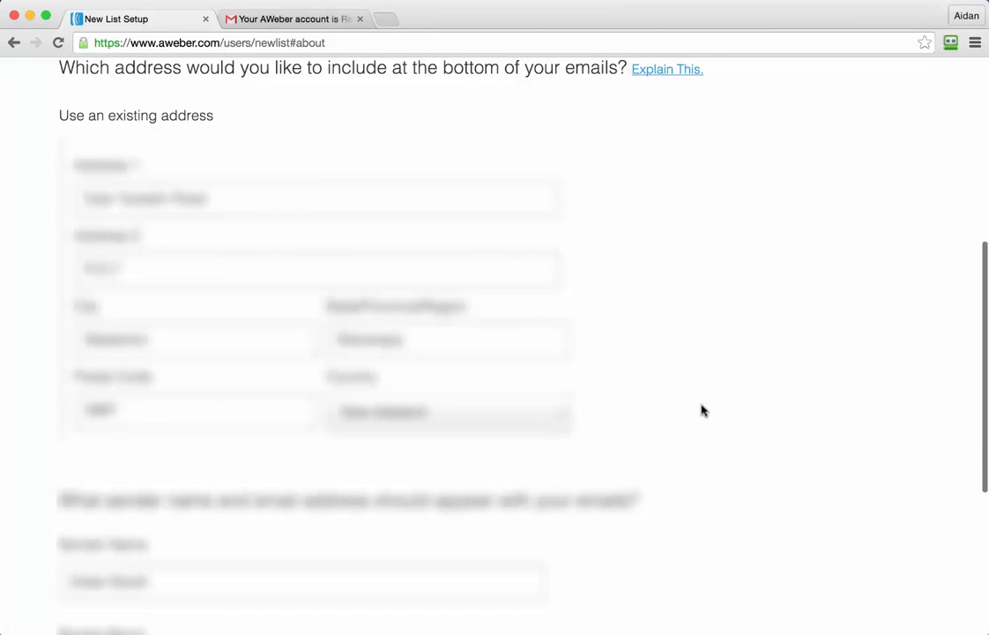
scroll(702, 410, "down", 4)
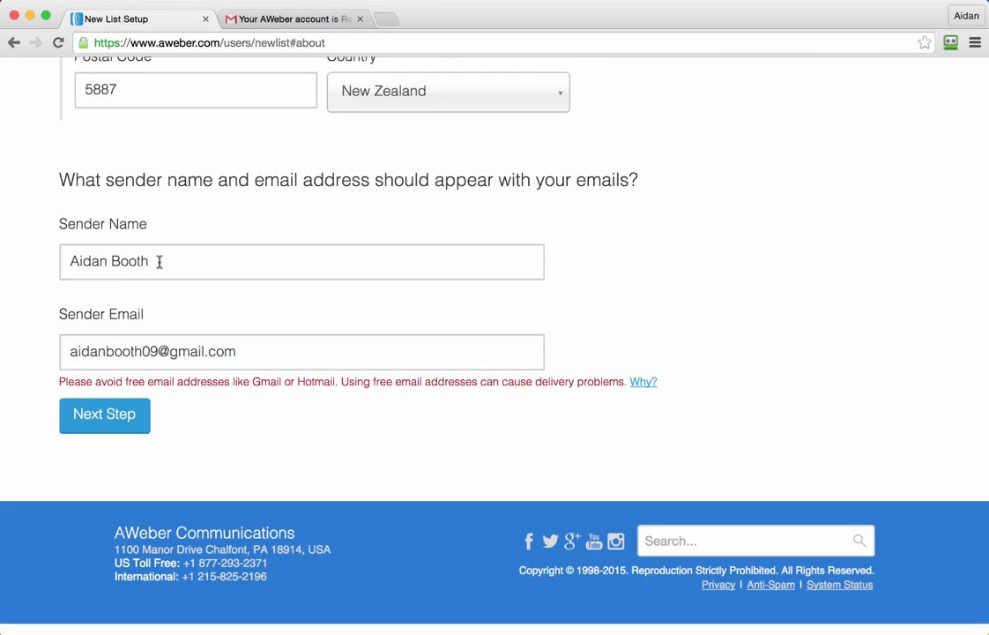
left_click_drag(159, 262, 60, 261)
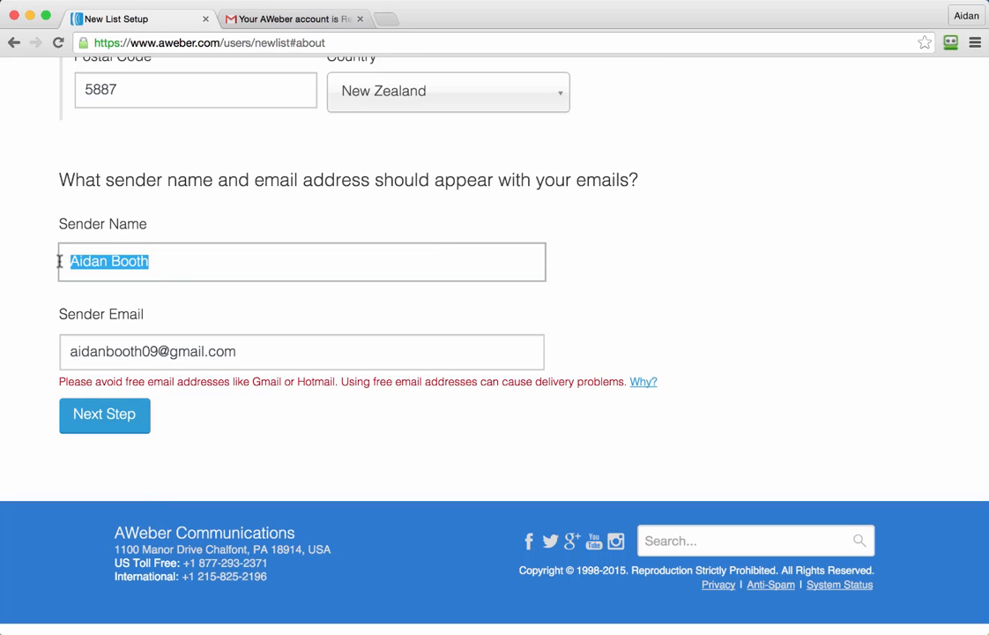
type("Uncl")
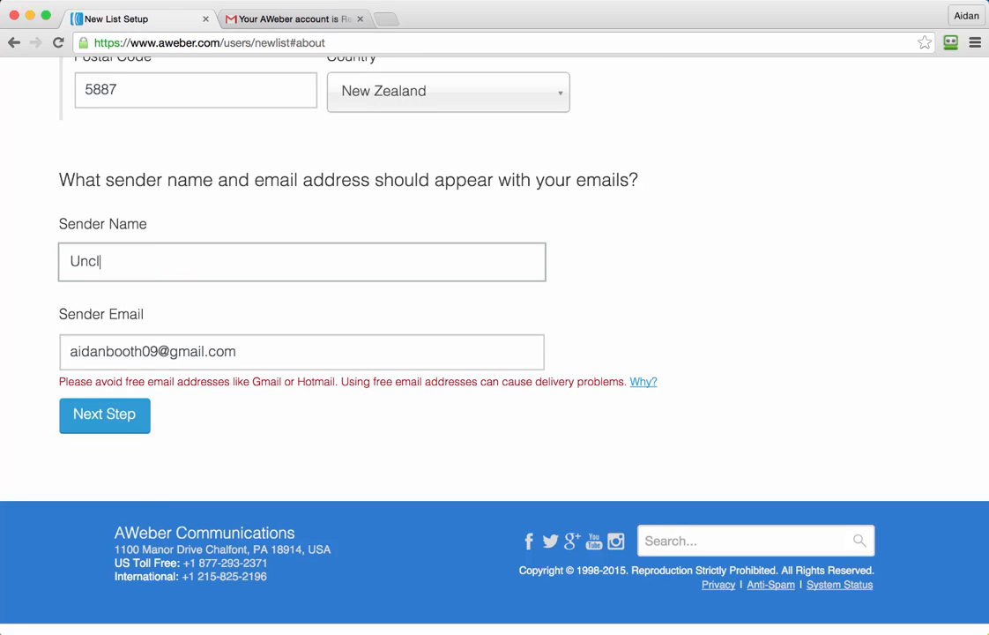
type("e Jonny's Pizza")
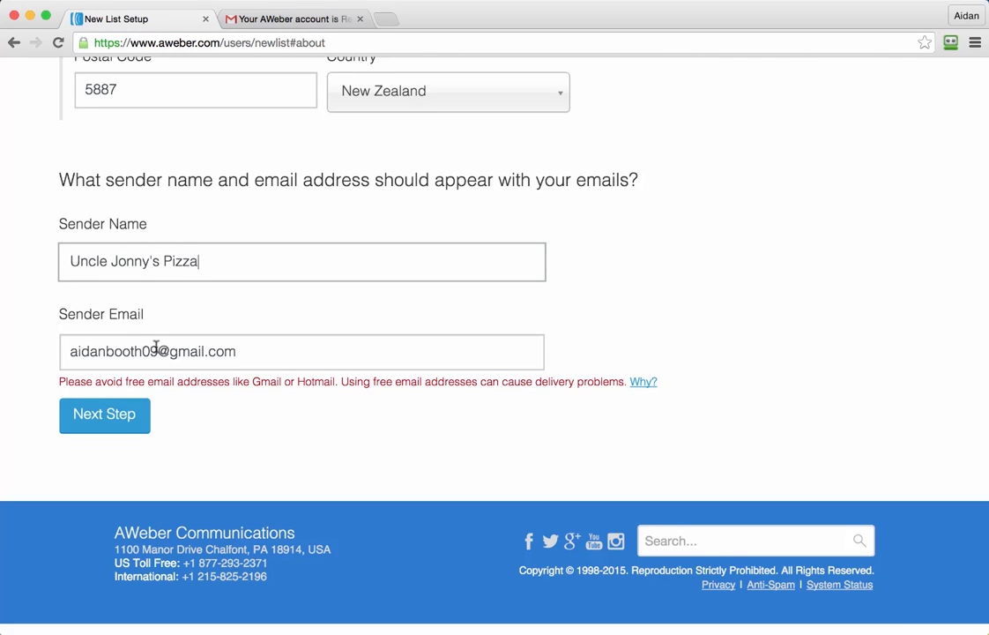
Step: Replace the sender email with the business-domain email address and continue to the list naming page
left_click(259, 347)
left_click_drag(259, 346, 78, 342)
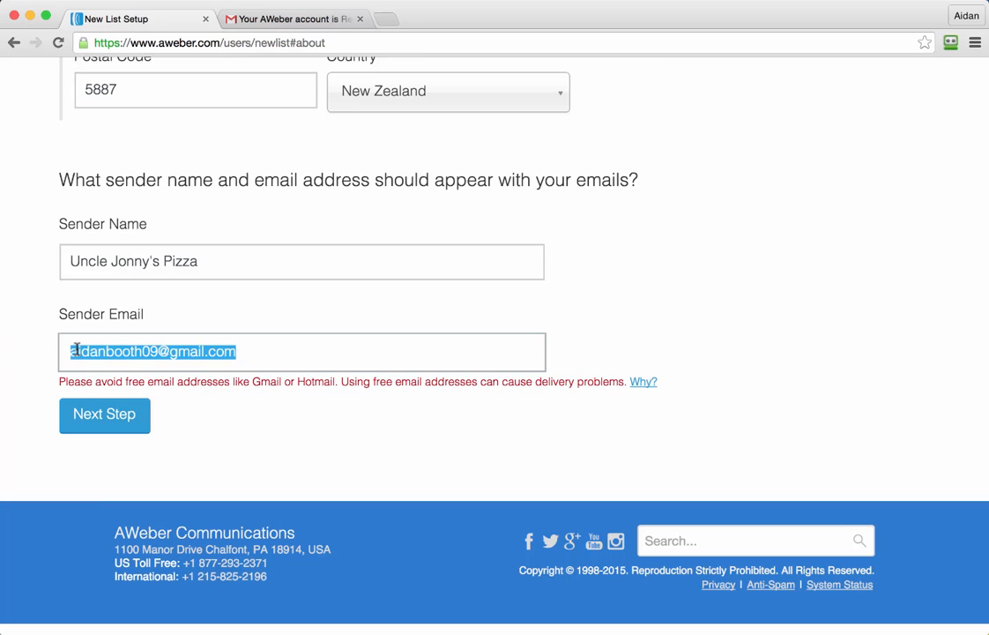
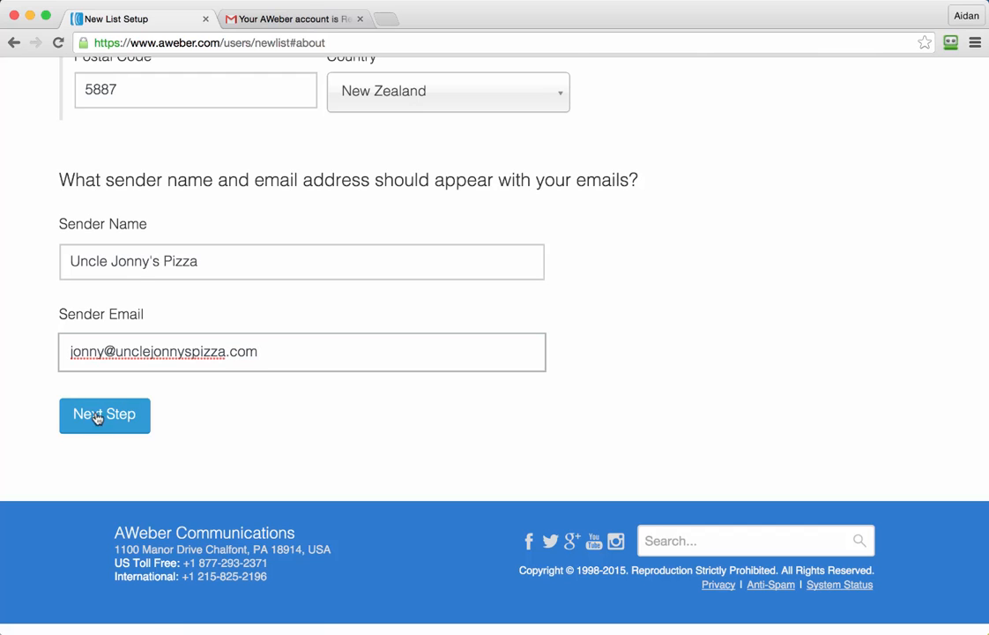
left_click(98, 416)
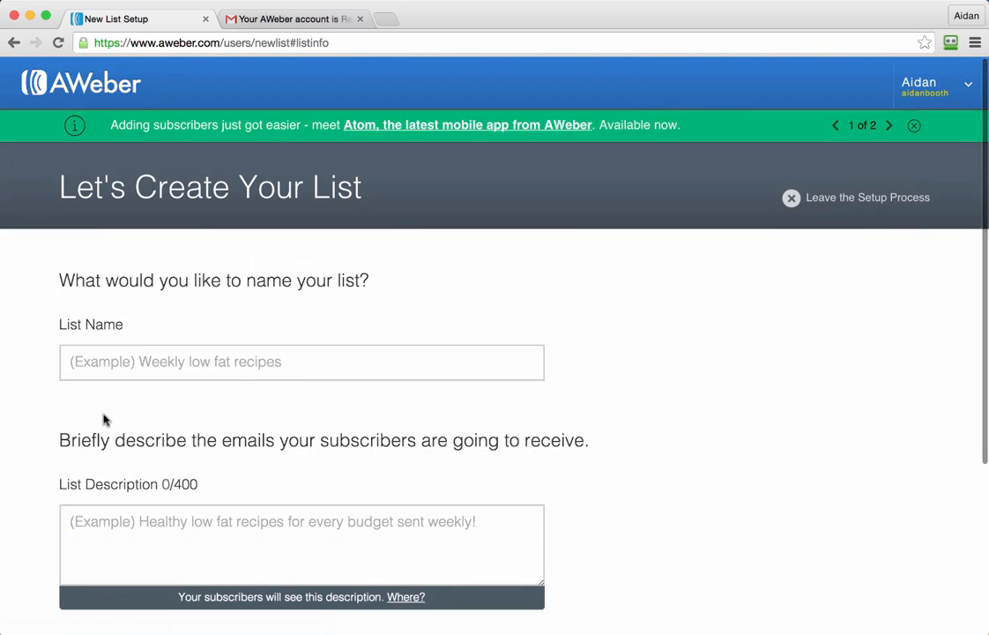
Step: Name the new list "unclejonnyspizza-customers"
left_click(296, 360)
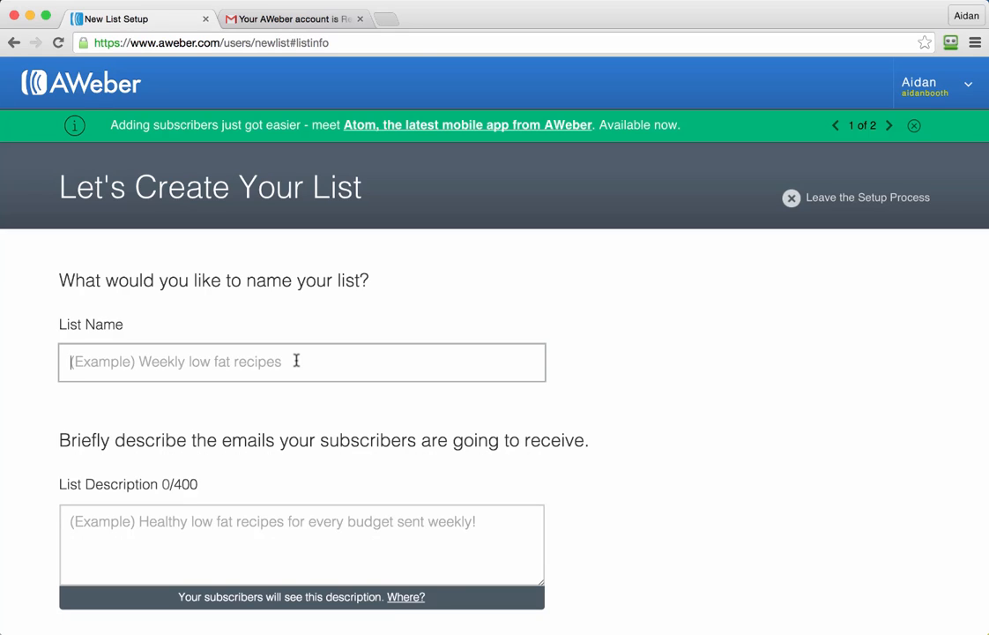
type("uncle")
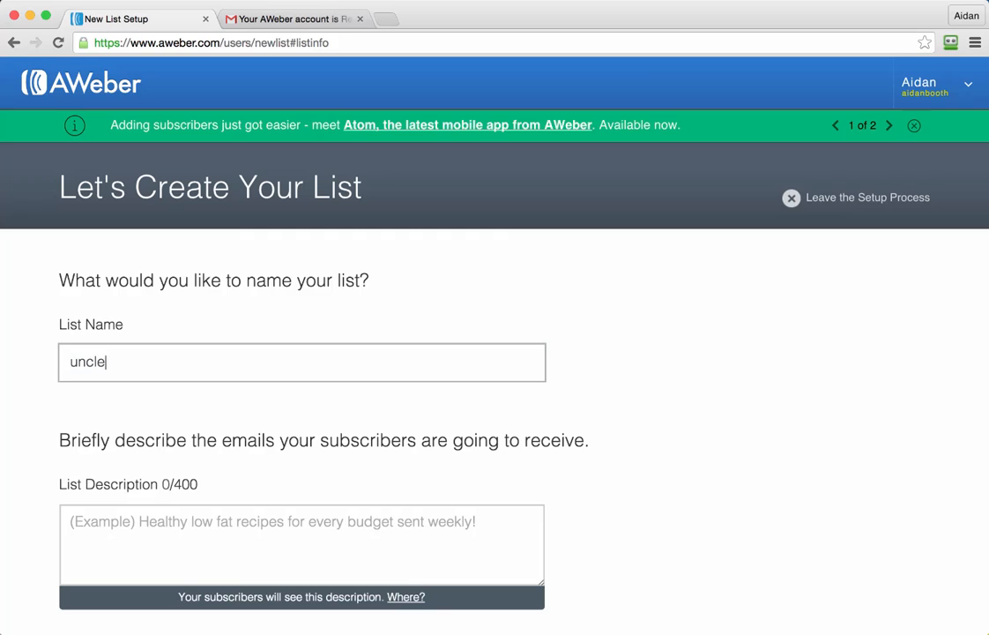
type("jonnyspizzaj")
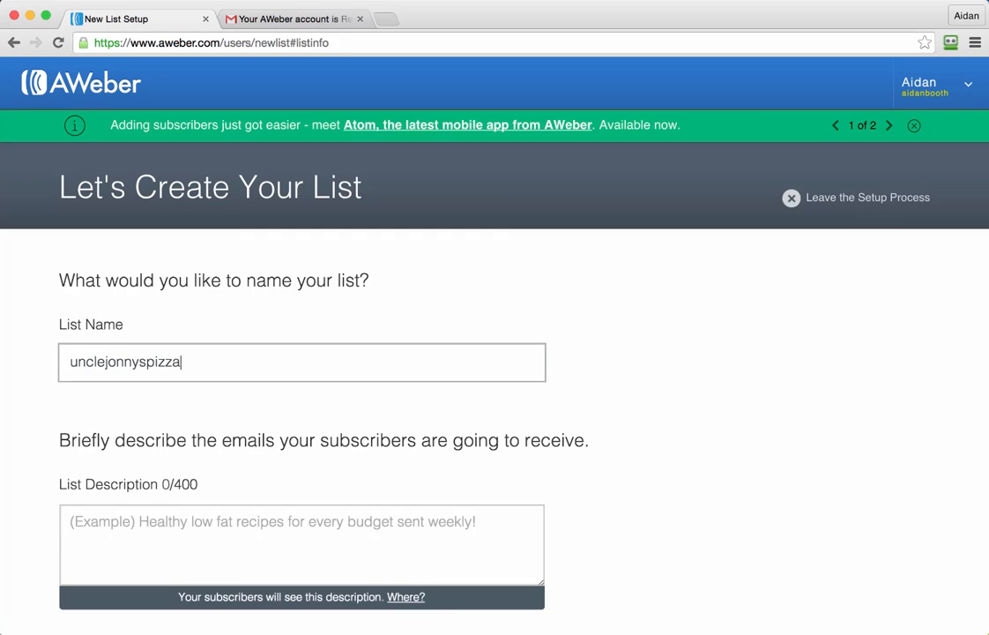
key("BackSpace")
type("-cust")
type("omers")
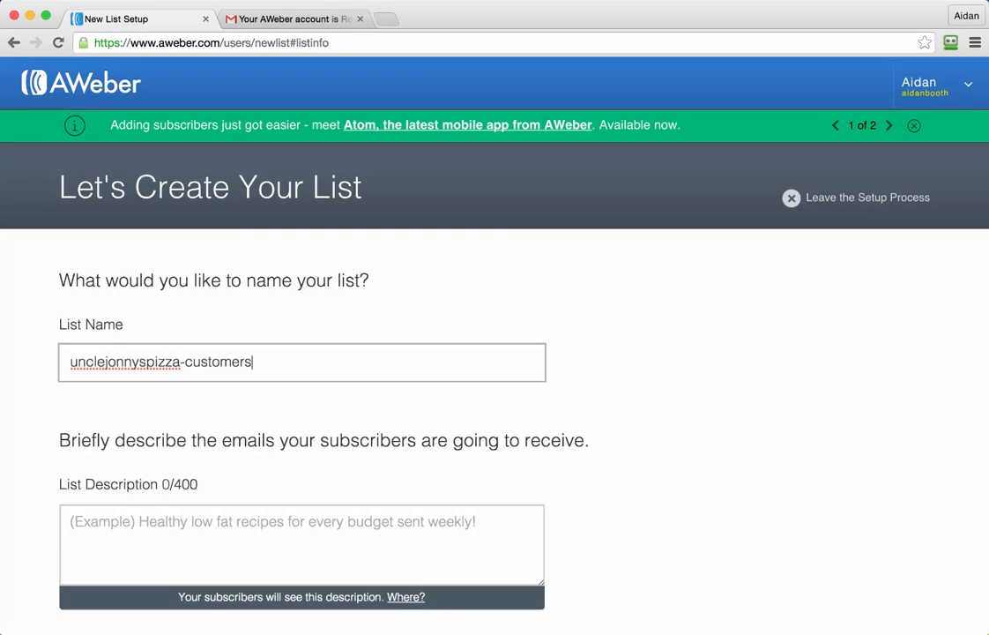
Step: Paste the description "This is the email list for Uncle Jonny's Pizza! By being part of our email database, you're eligible for discounts and promotions." and continue
scroll(662, 443, "down", 3)
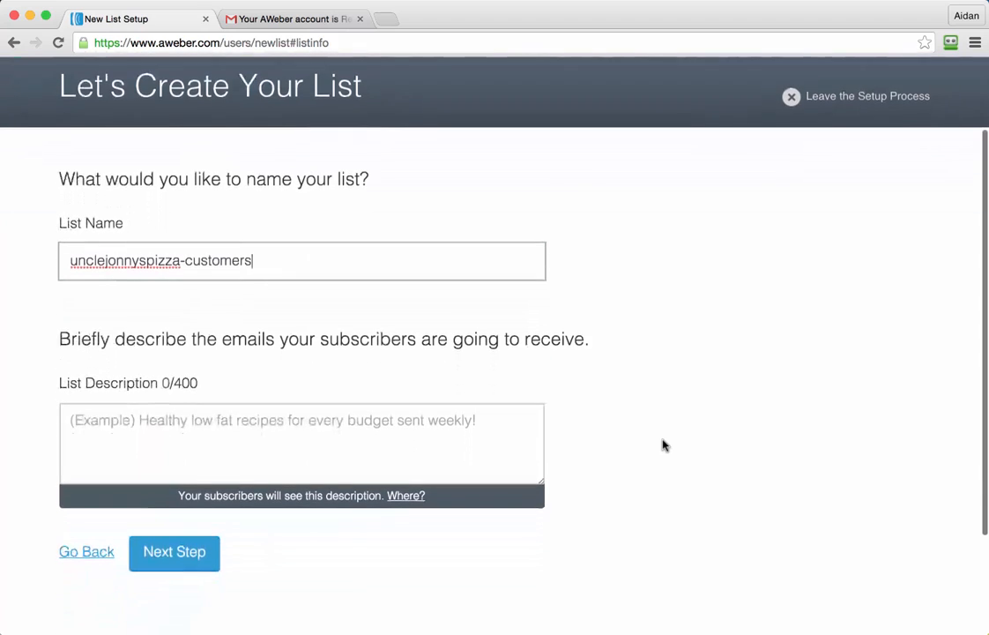
left_click(335, 420)
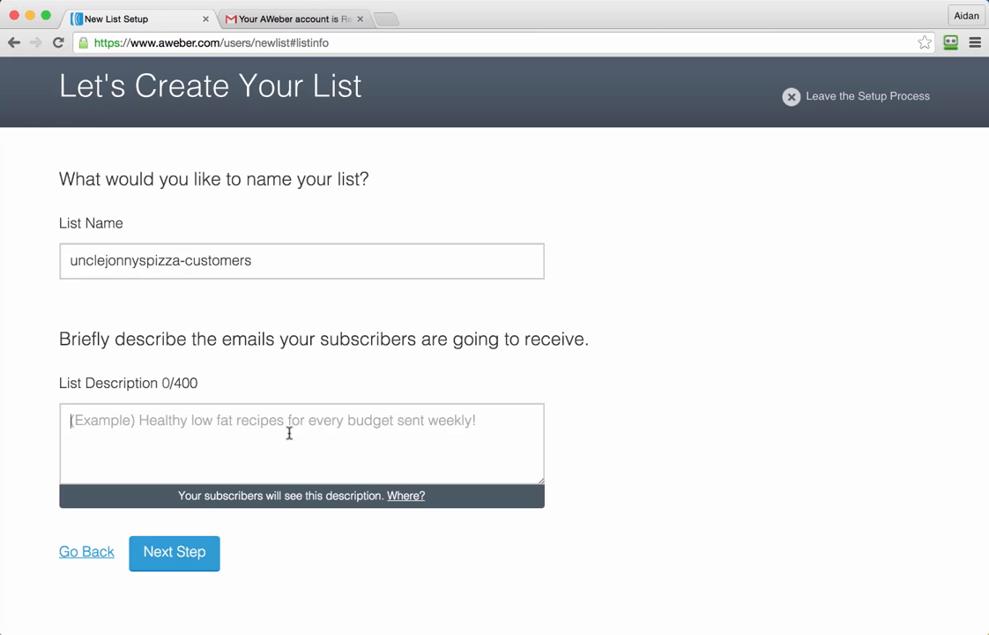
type("This is the email list for Uncle Jonny's Pizza! By being part of our email database, you're eligible for discounts and promotions.")
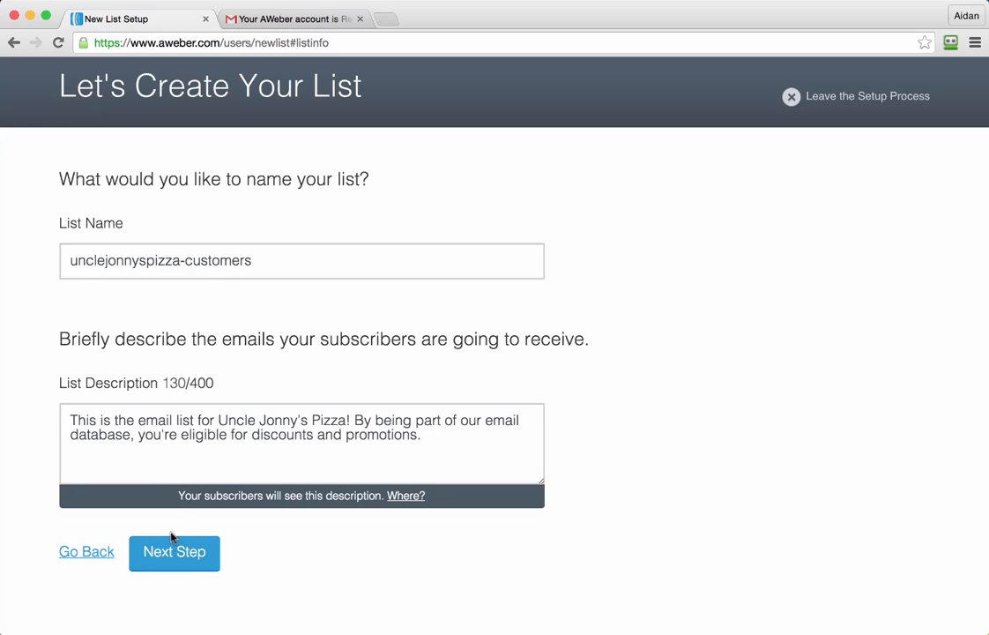
left_click(176, 559)
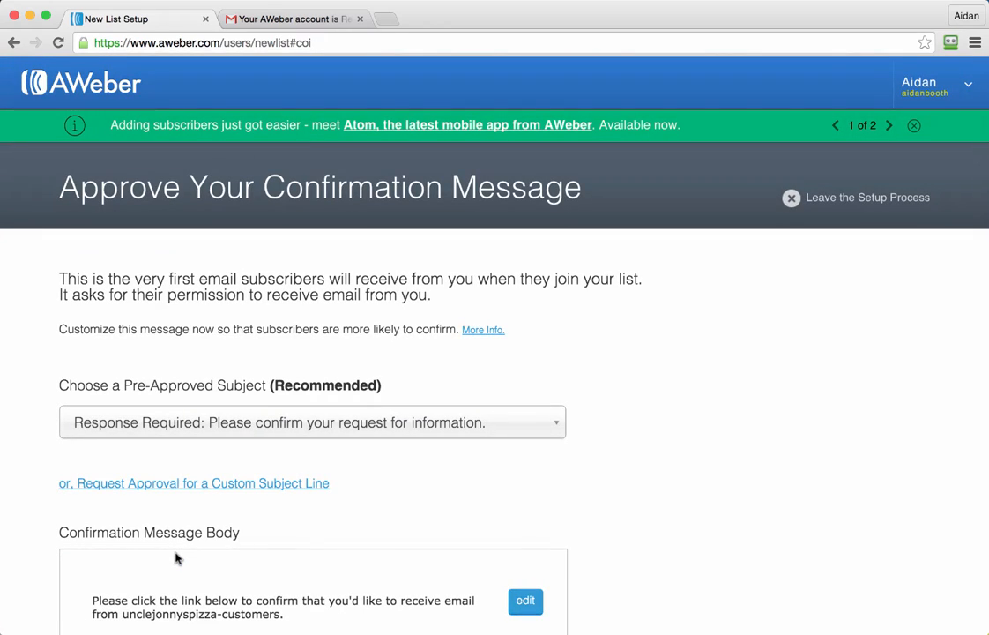
Step: Reword the end of the confirmation message's opening sentence to "get email updates from Uncle Jonny's Pizza."
scroll(640, 473, "down", 4)
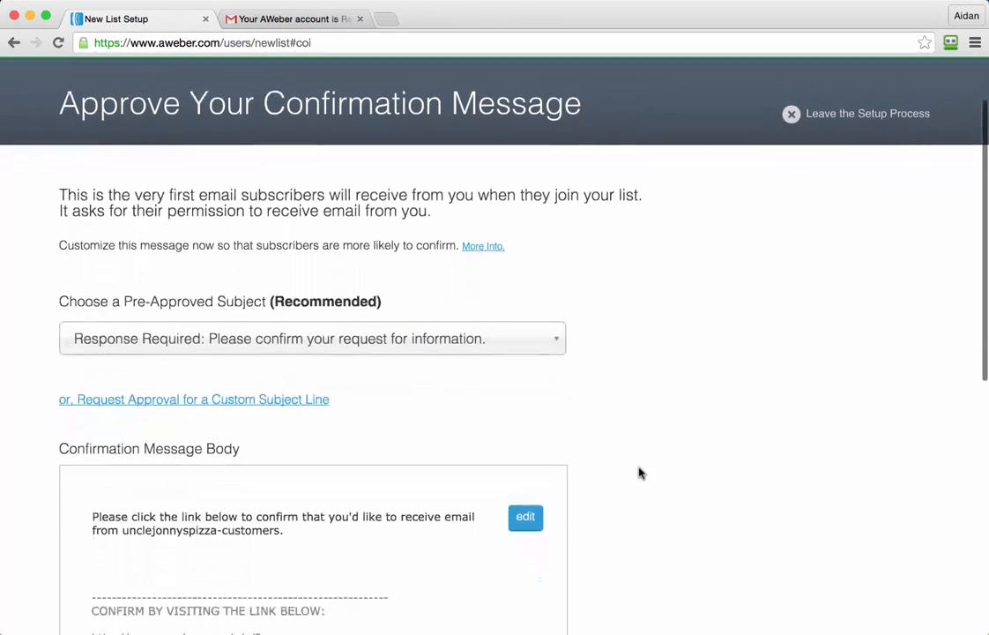
scroll(640, 473, "down", 2)
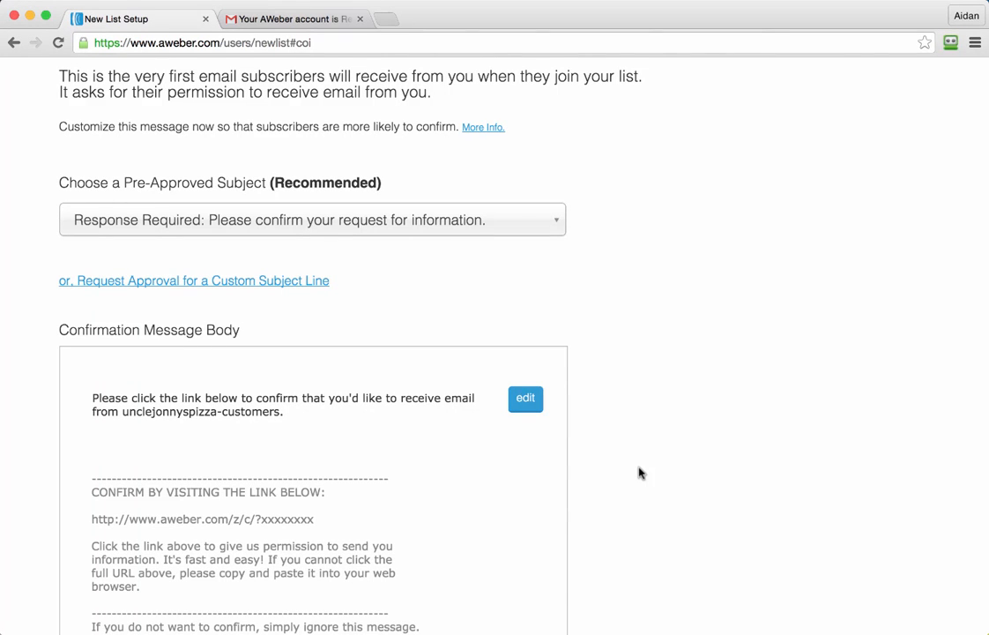
scroll(640, 474, "up", 5)
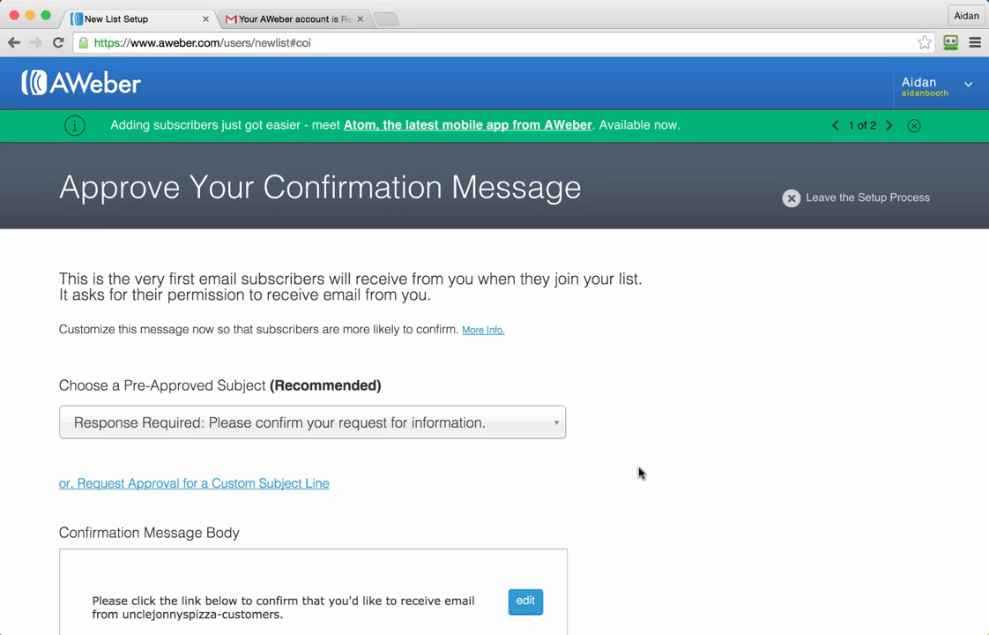
scroll(640, 473, "down", 5)
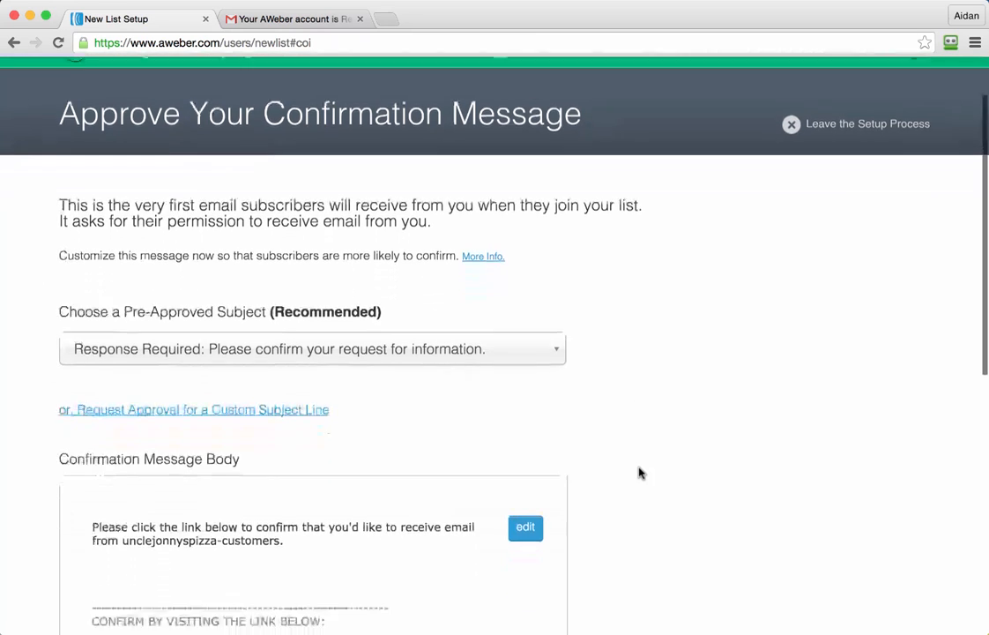
scroll(640, 474, "down", 1)
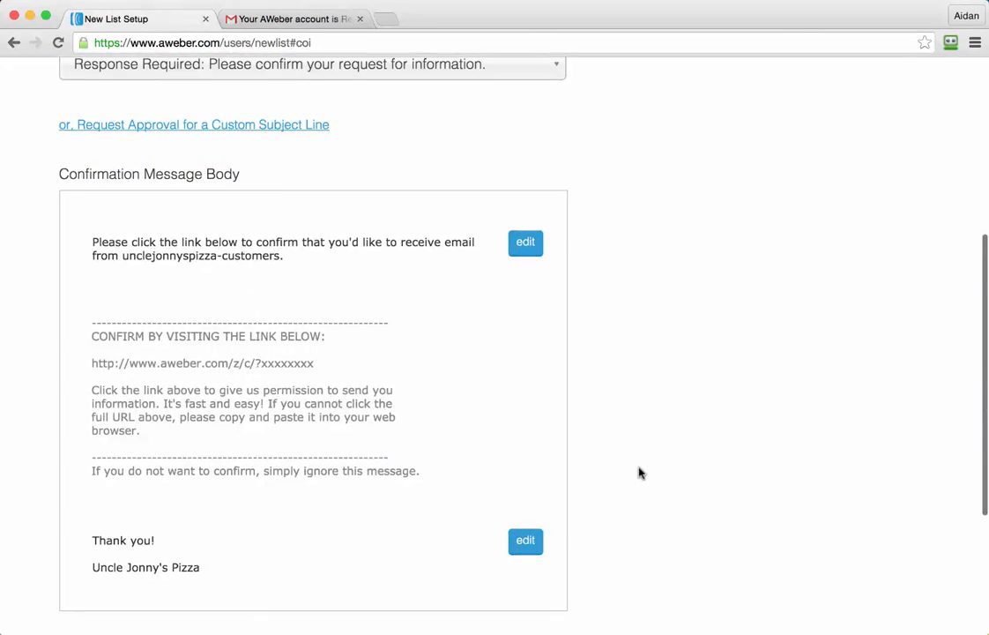
scroll(664, 353, "up", 1)
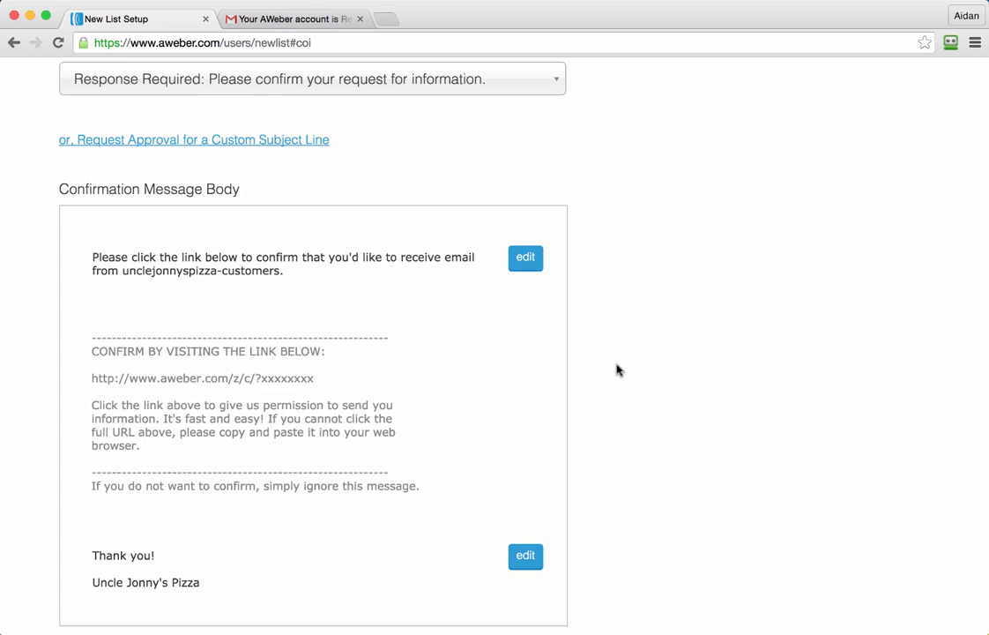
scroll(618, 368, "up", 1)
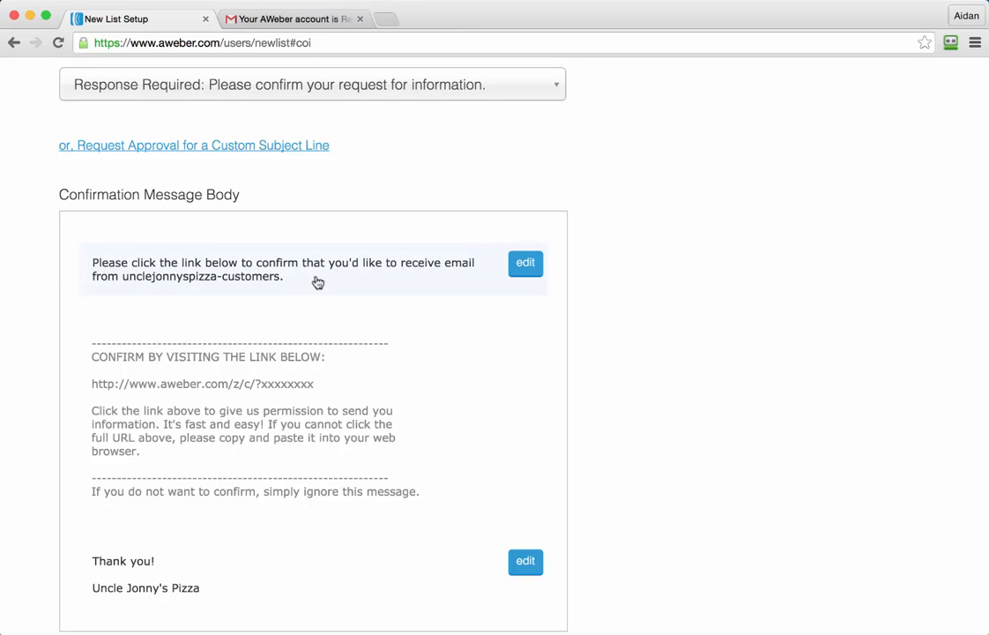
left_click(527, 265)
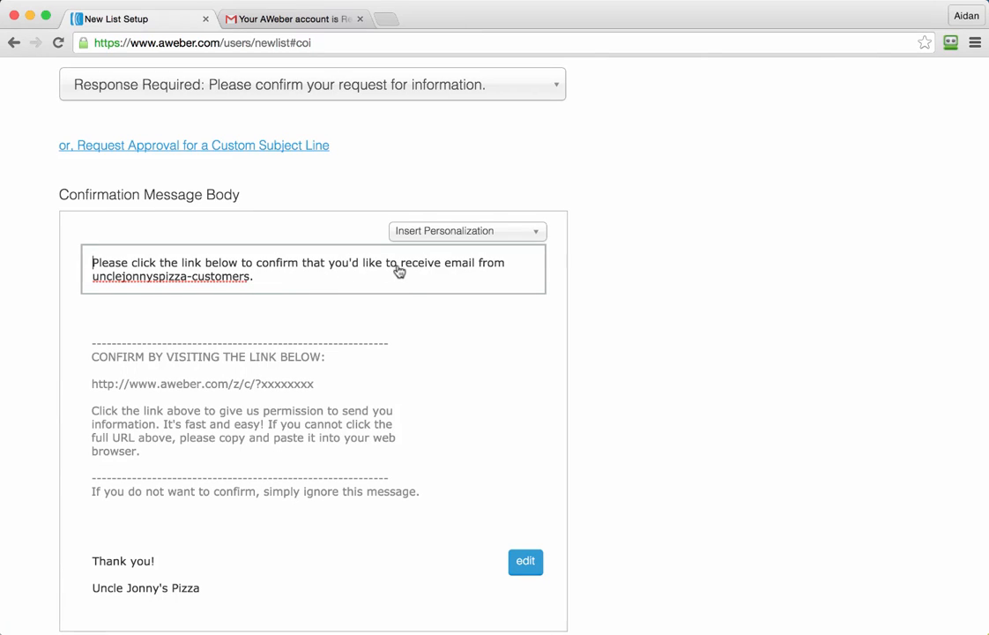
left_click_drag(401, 268, 411, 290)
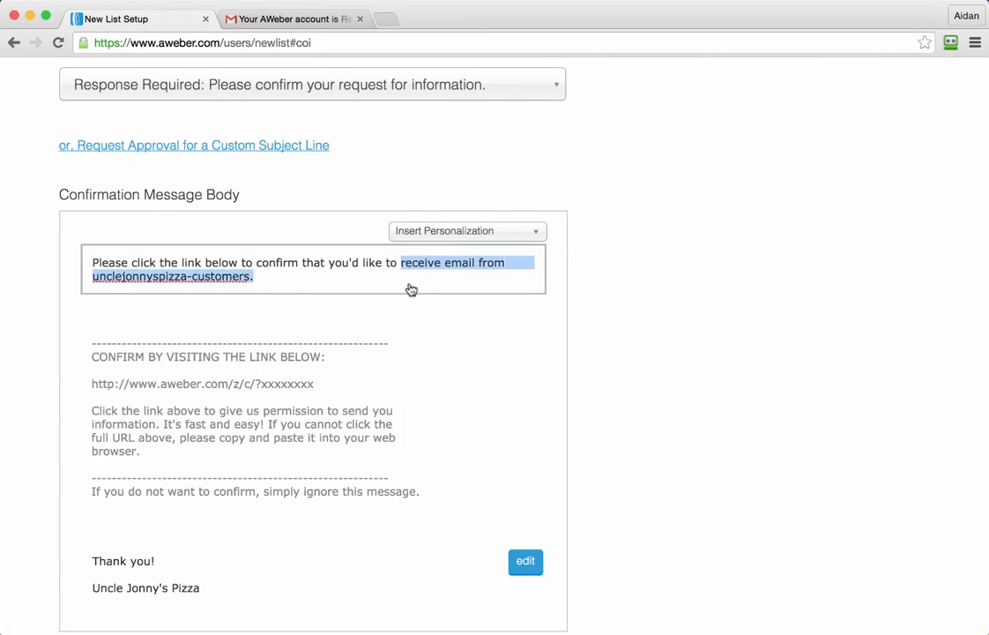
type("get email updates from Uncle Jonny")
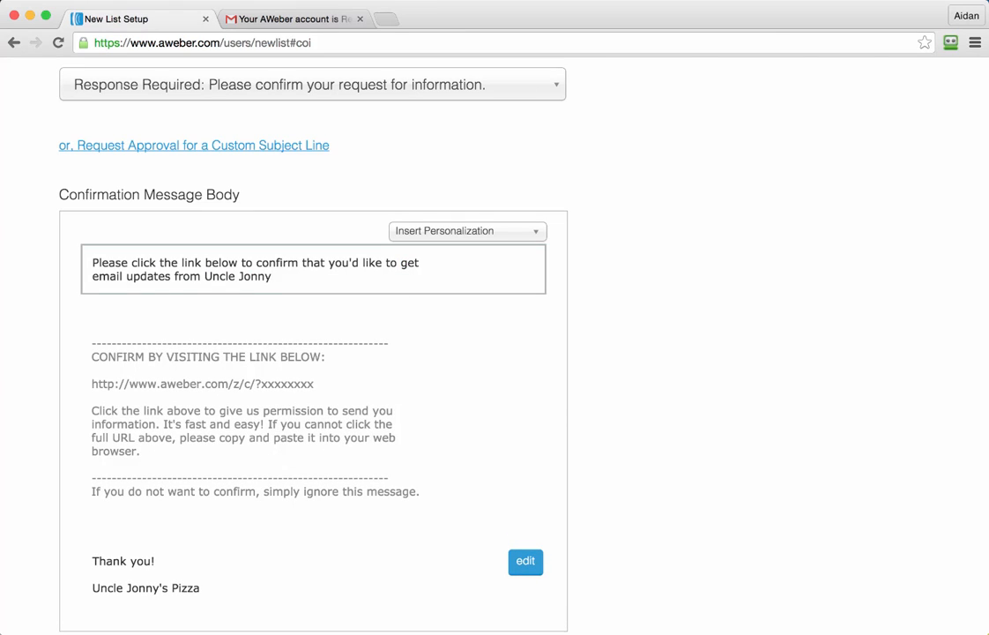
type("'s Pizza.")
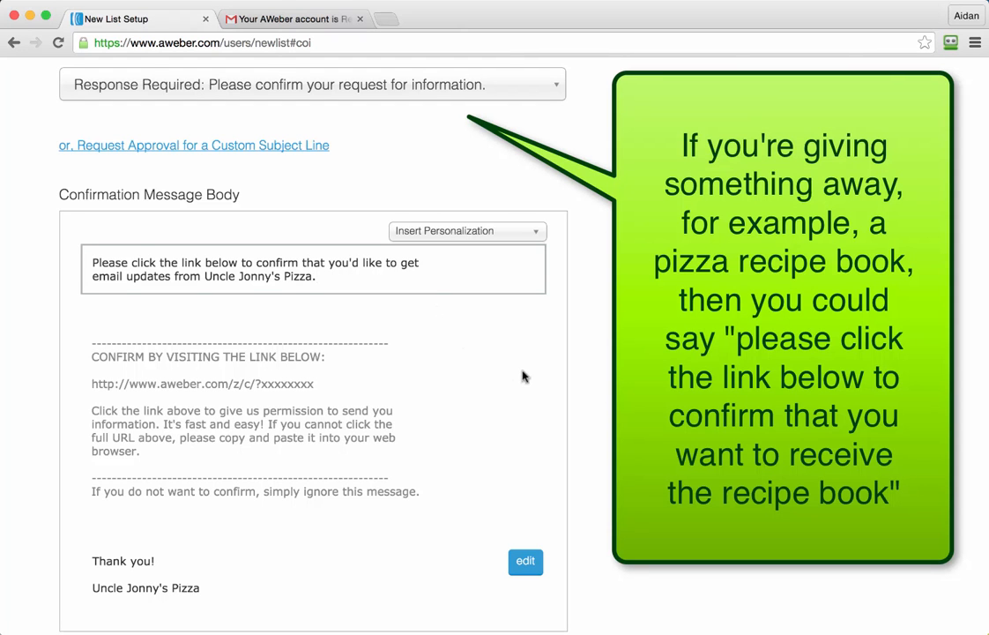
Step: Add a line with the owner's full name above the company name in the confirmation message's sign-off
scroll(522, 376, "down", 3)
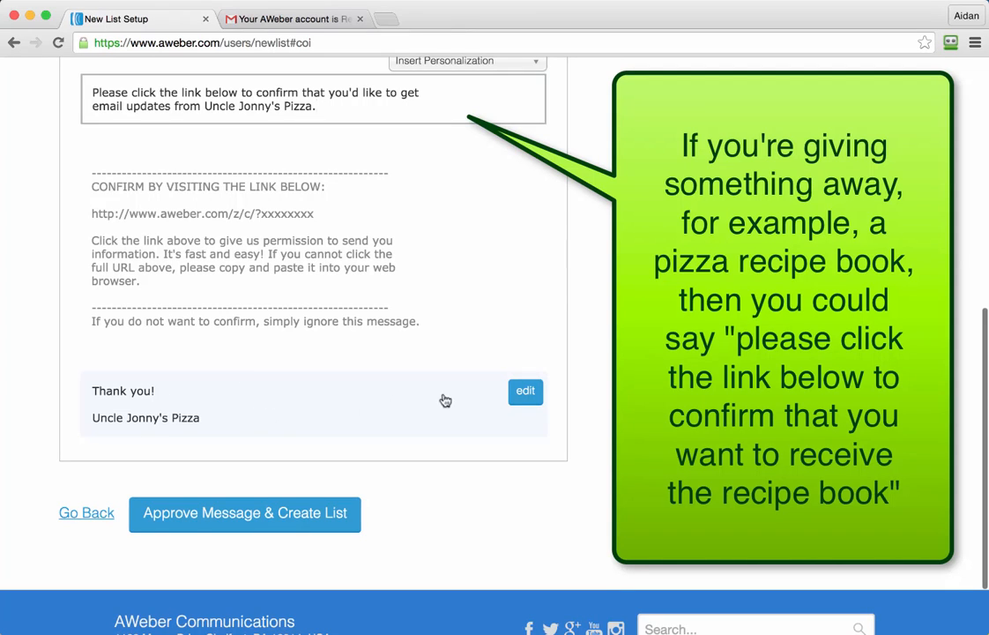
left_click(525, 394)
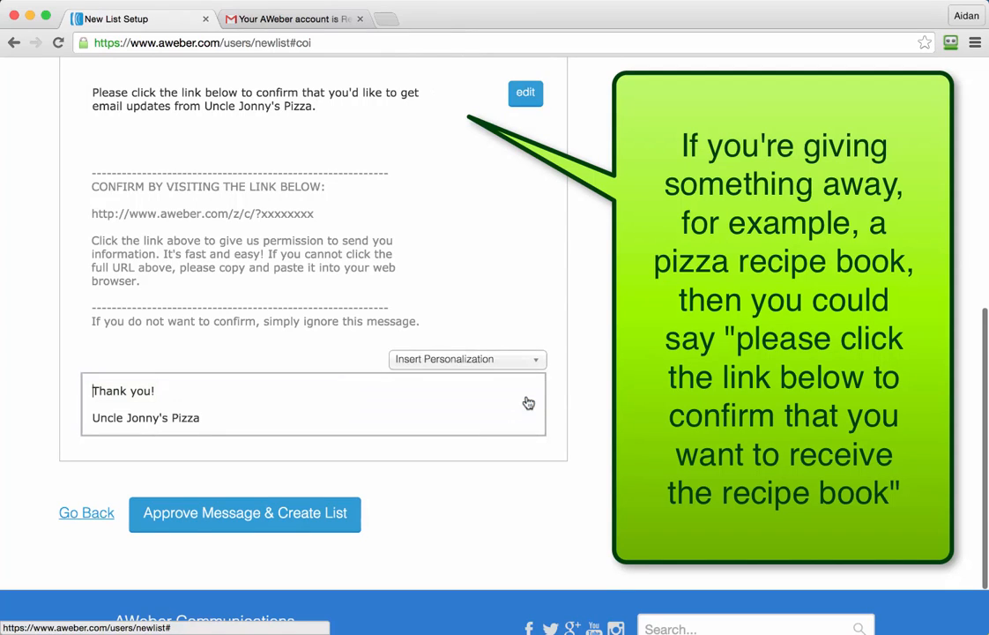
left_click(145, 409)
key("Return")
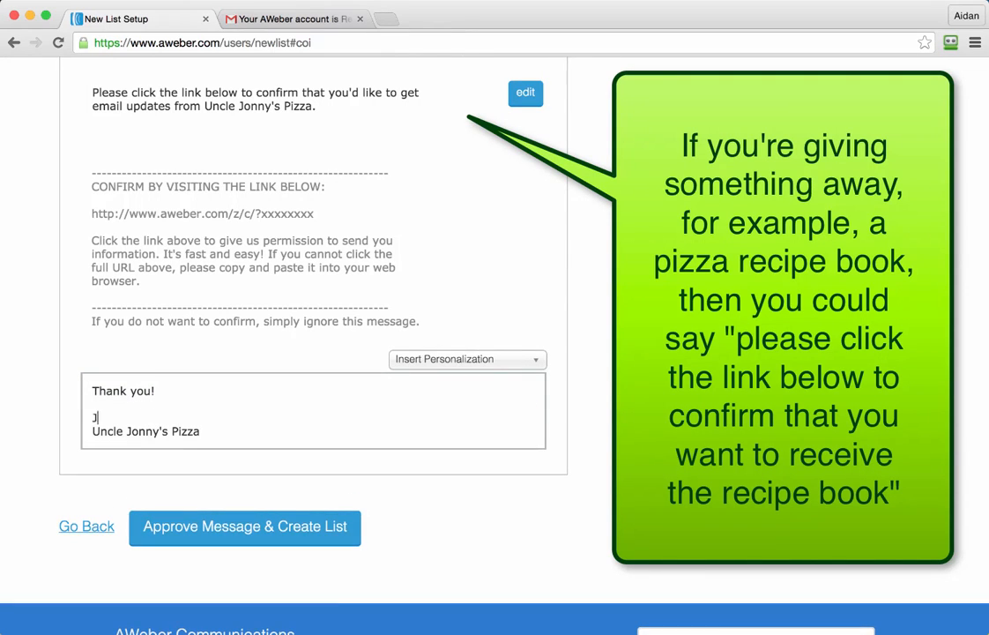
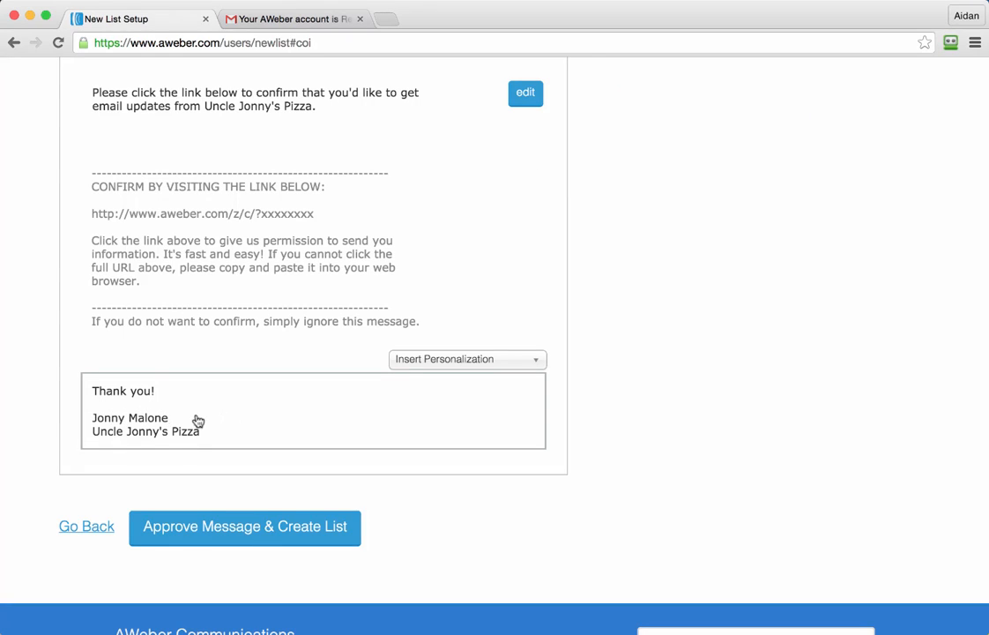
Step: Remove the owner's name line from the confirmation message's sign-off and finish editing it
left_click_drag(173, 416, 91, 419)
key("BackSpace")
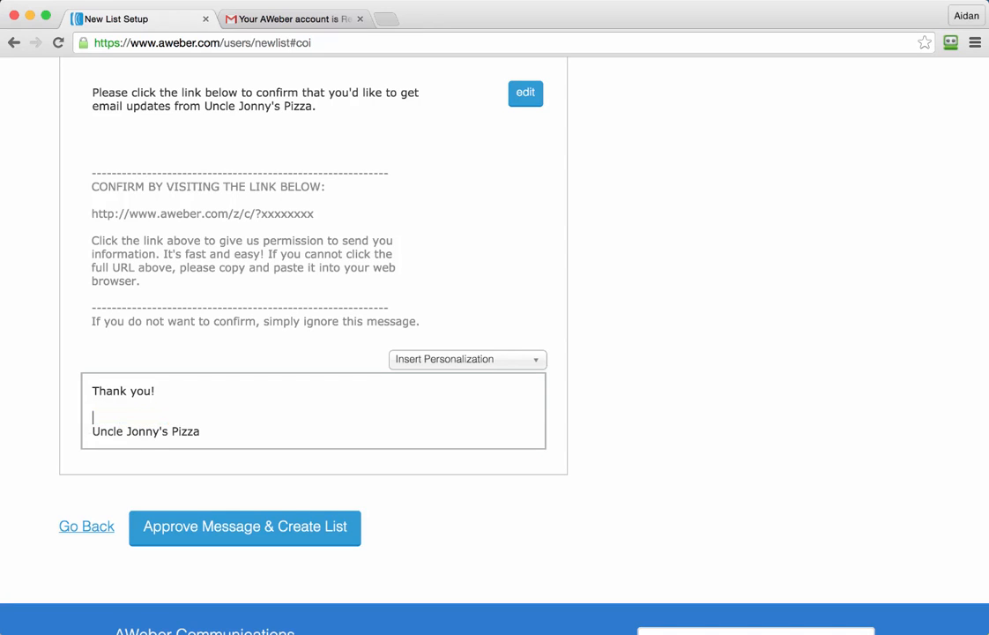
key("BackSpace")
left_click(644, 357)
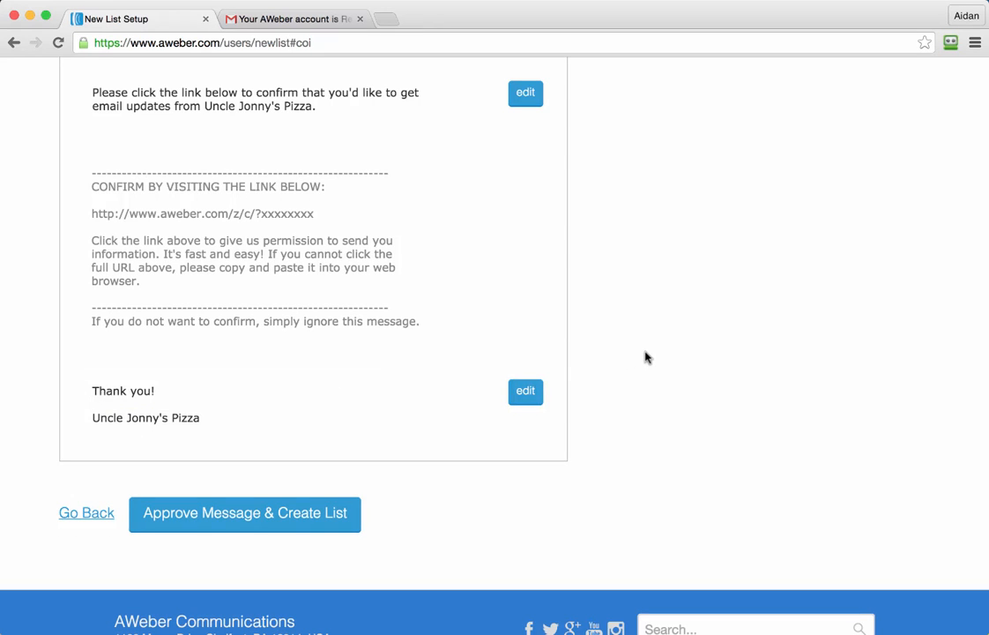
Step: Open the custom subject line request, examine its approval requirements and cancel it
scroll(644, 357, "up", 6)
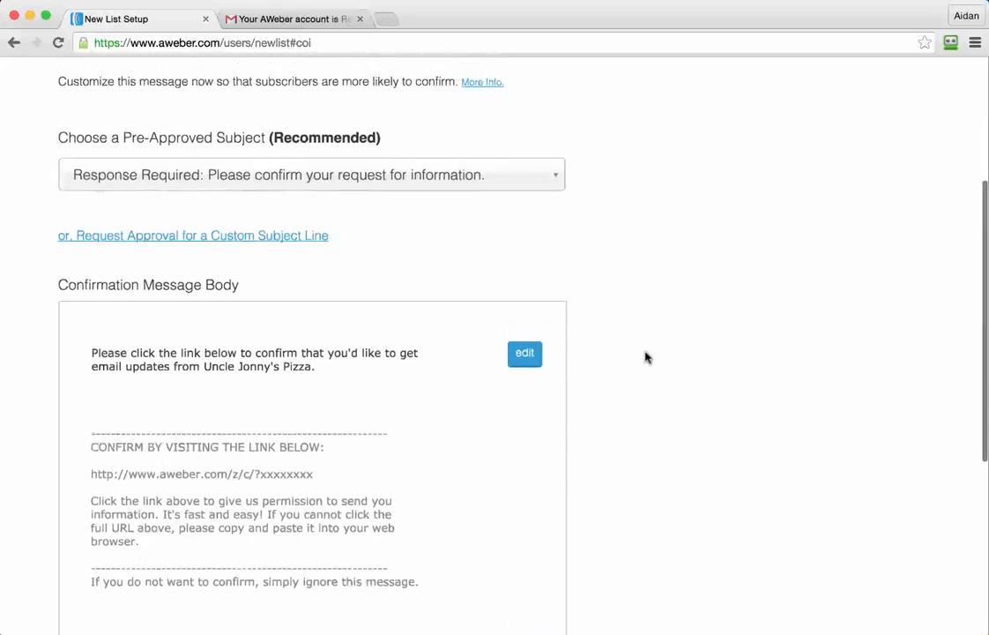
left_click(304, 238)
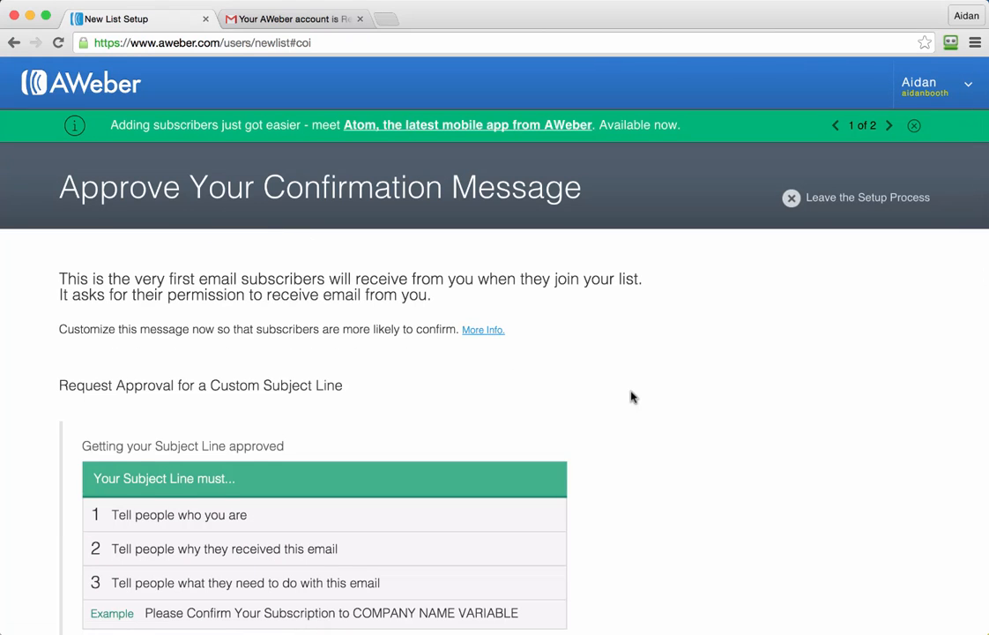
scroll(631, 396, "down", 3)
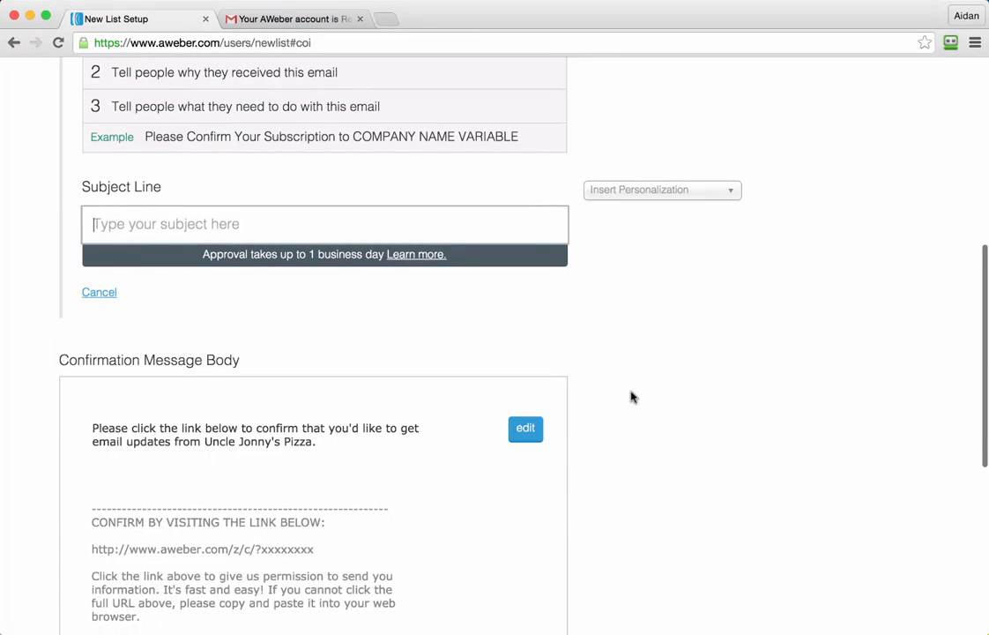
scroll(632, 397, "down", 2)
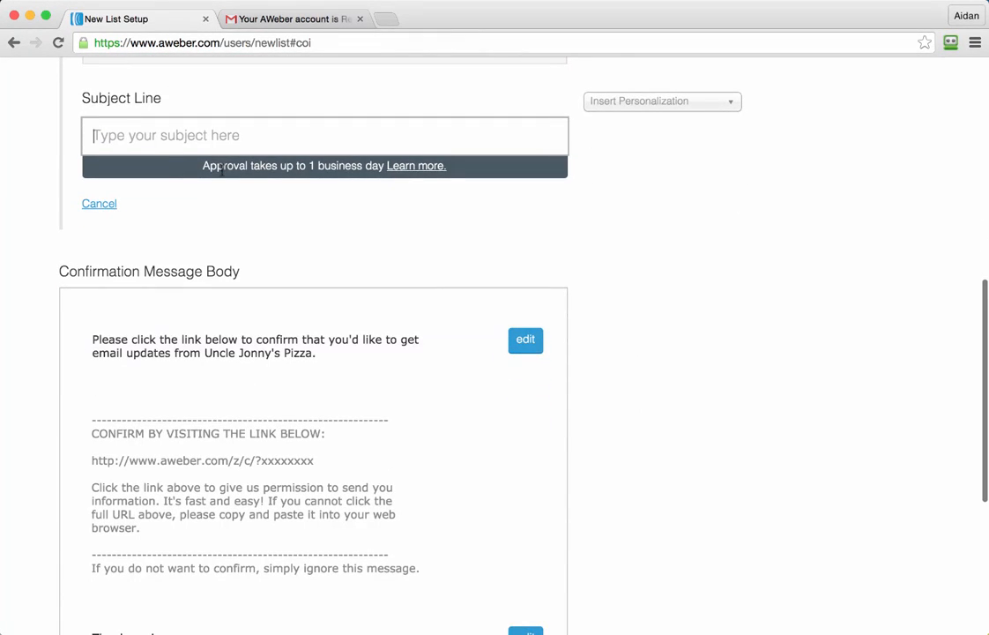
left_click(165, 141)
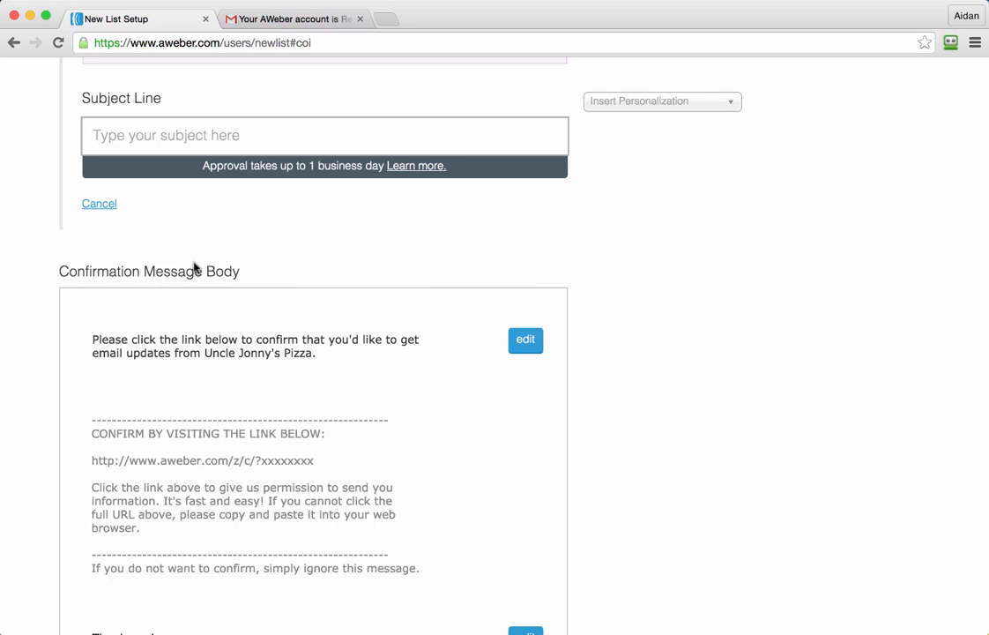
scroll(388, 237, "up", 2)
scroll(389, 243, "up", 7)
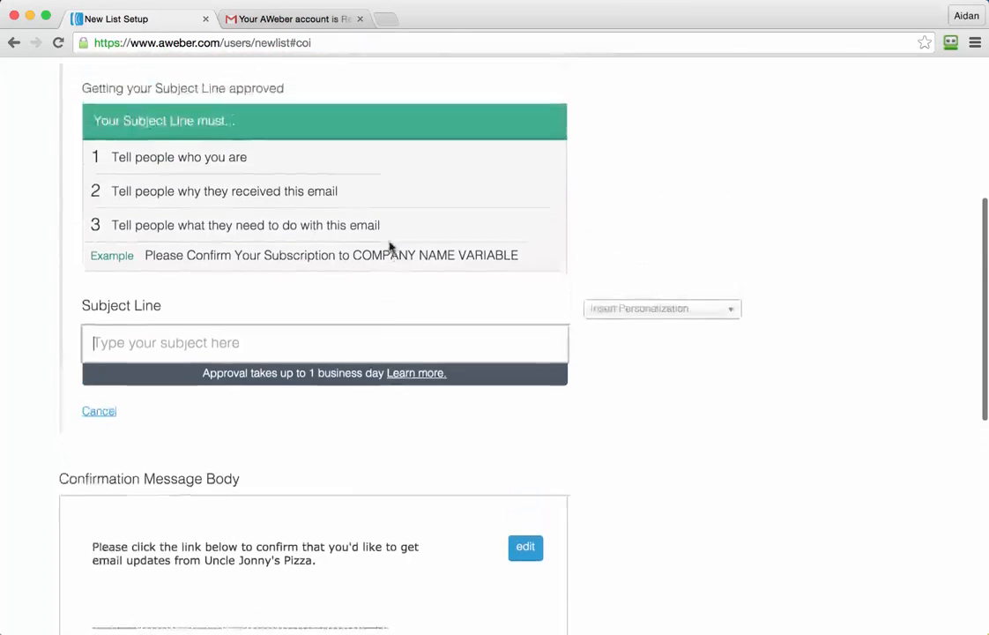
scroll(391, 247, "down", 7)
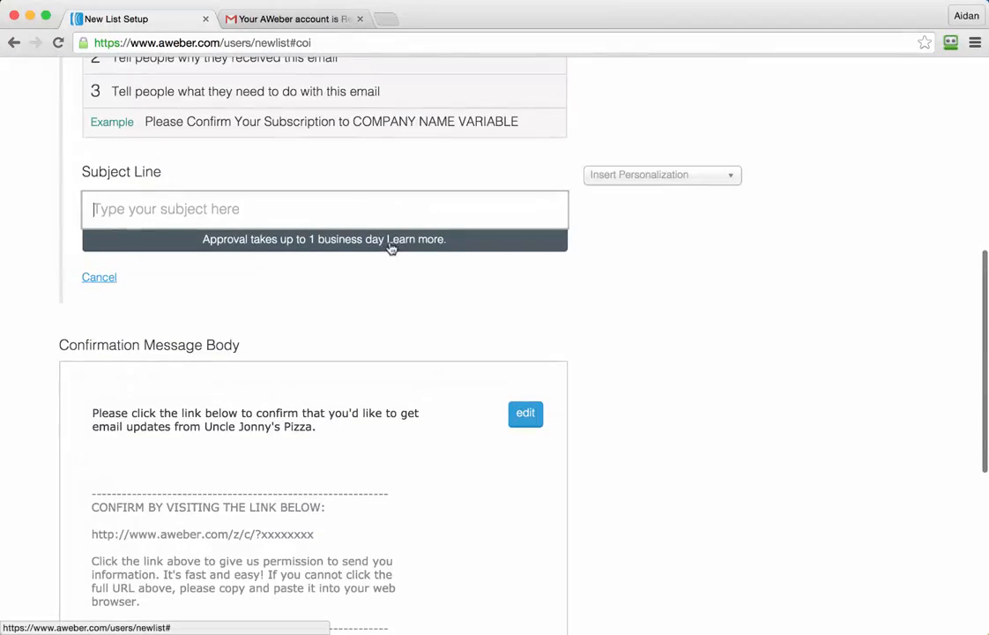
left_click(100, 276)
Step: Examine the pre-approved subjects offered for the confirmation message without choosing one
scroll(495, 268, "up", 4)
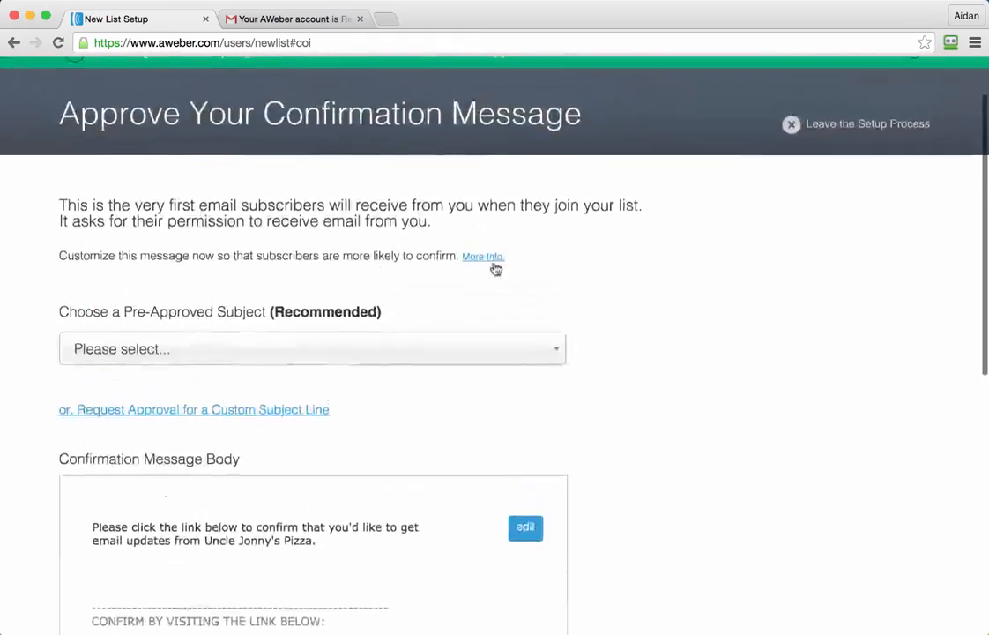
scroll(608, 332, "down", 4)
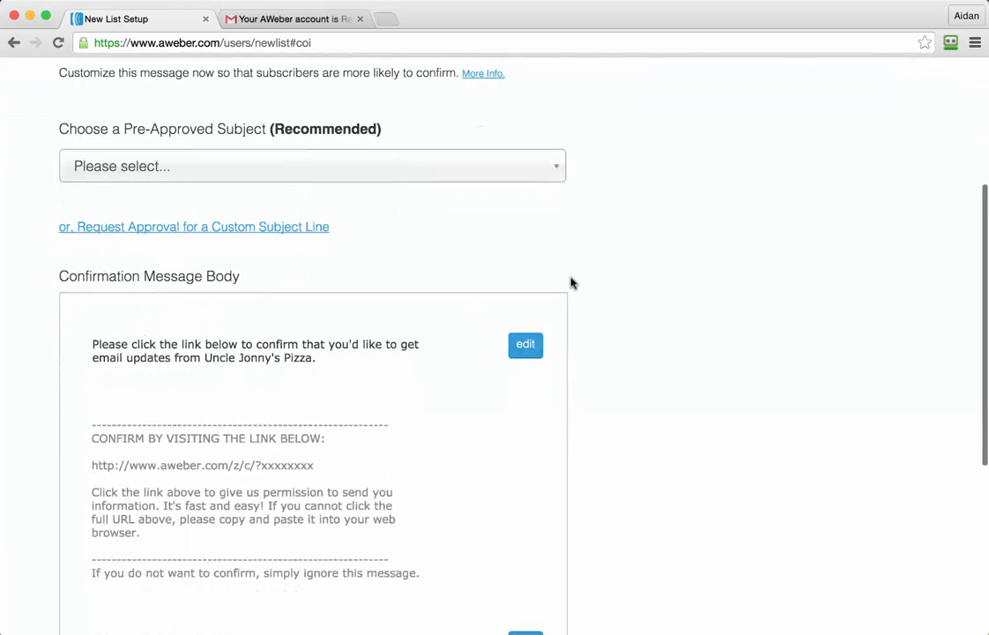
left_click(452, 171)
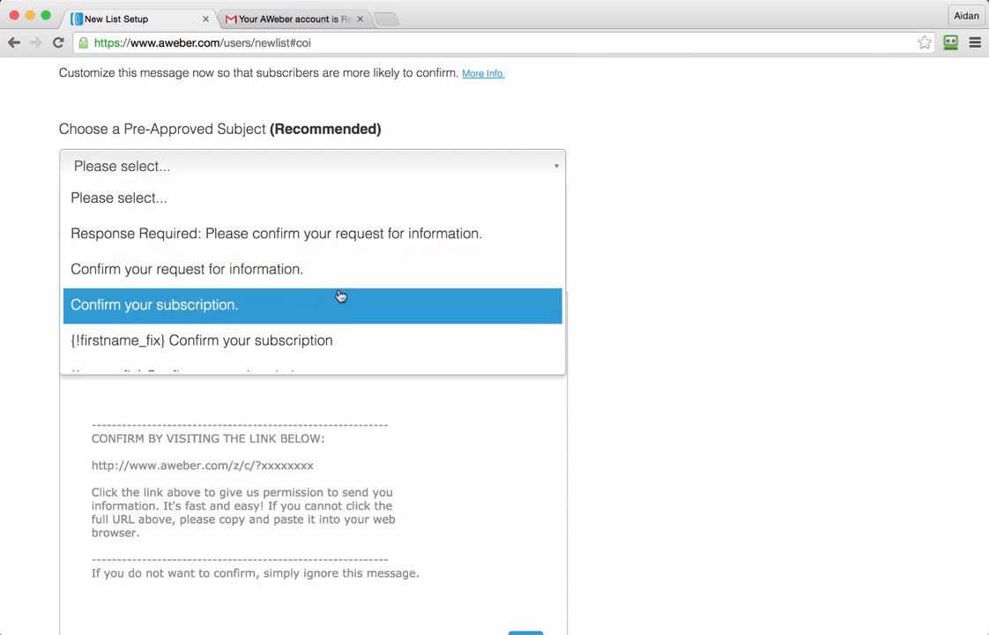
scroll(344, 294, "down", 1)
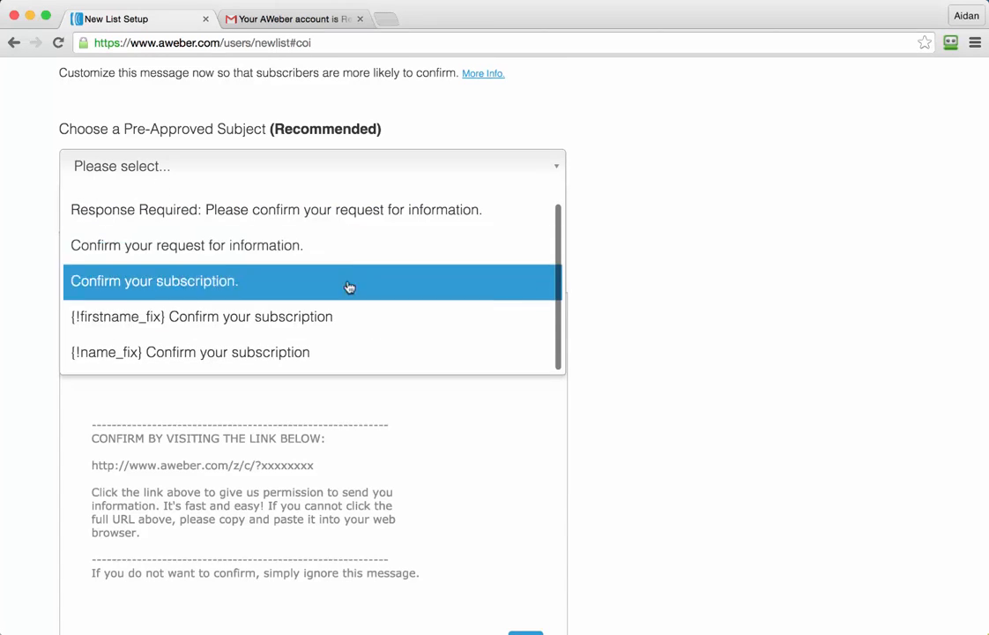
left_click(656, 324)
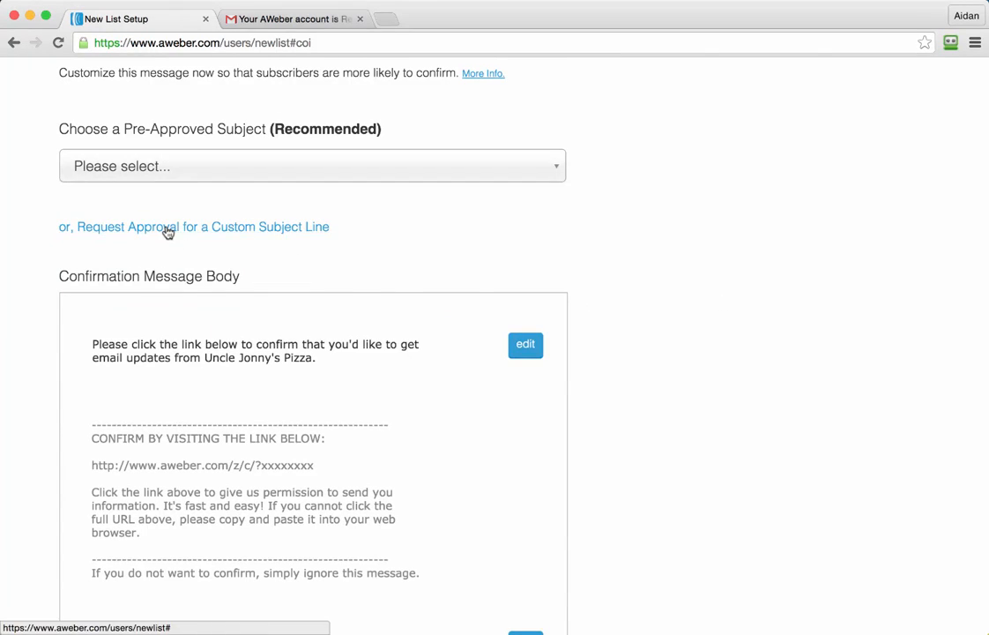
Step: Request a custom confirmation subject line reading "Please confirm your subscription to Uncle Jonny's Pizza!"
left_click(166, 229)
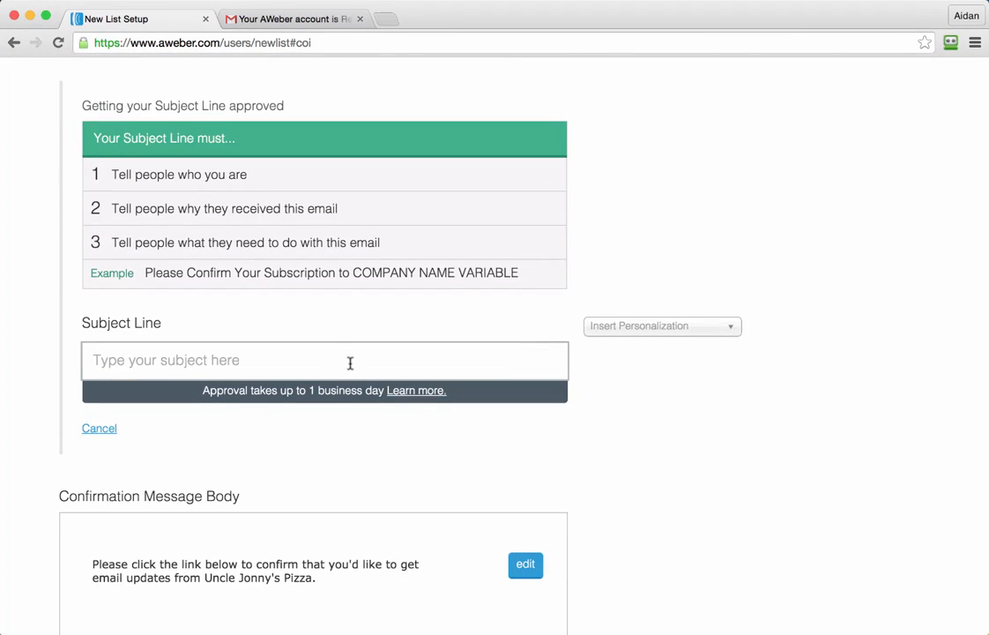
type("Please c")
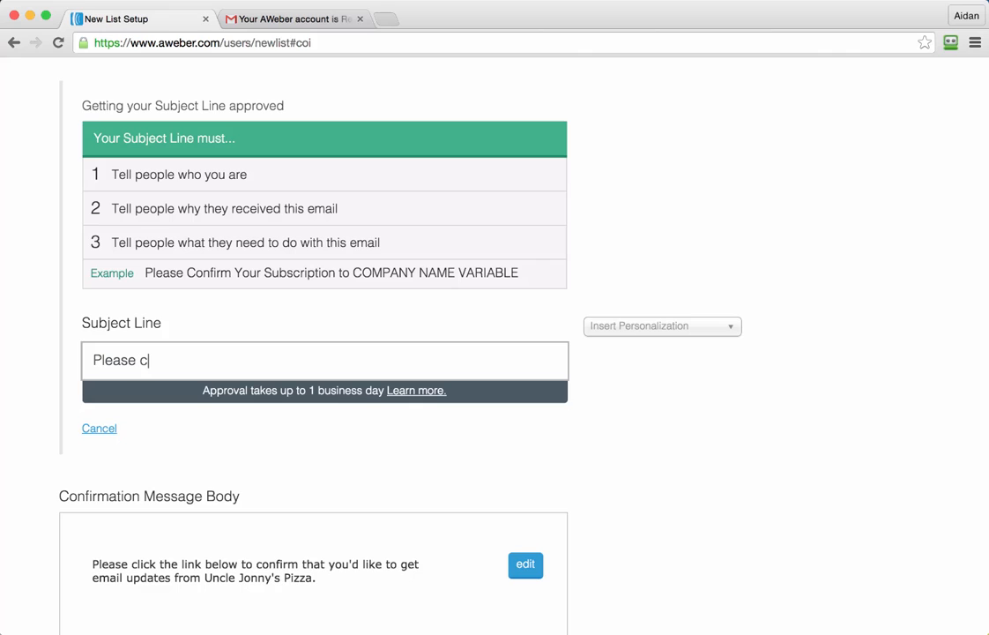
type("onfirm your subscription to Uncle Jonny's Pizza!")
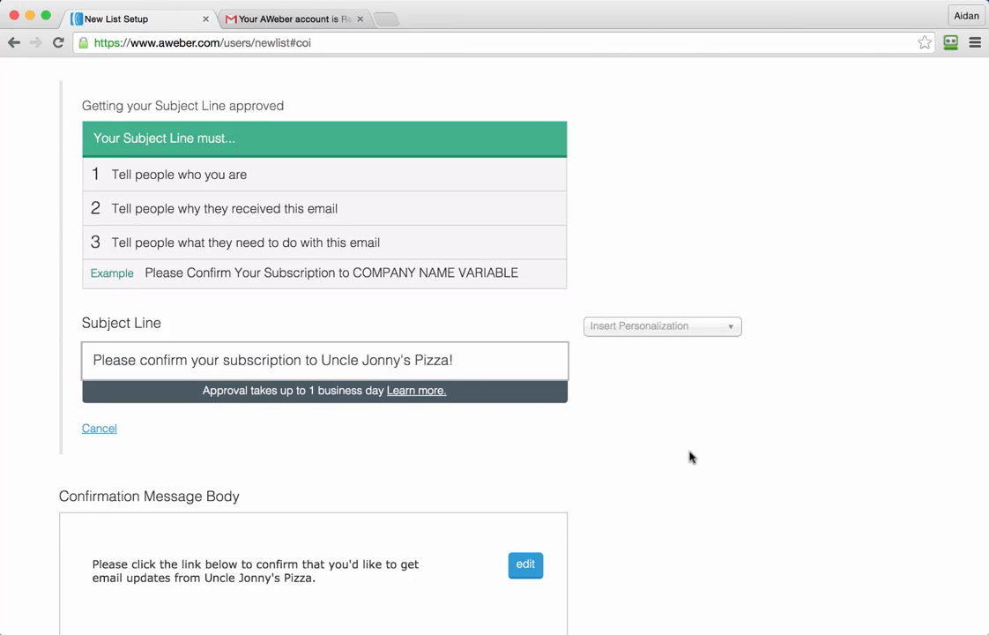
Step: Approve the confirmation message, create the list and view the account overview
scroll(691, 456, "down", 10)
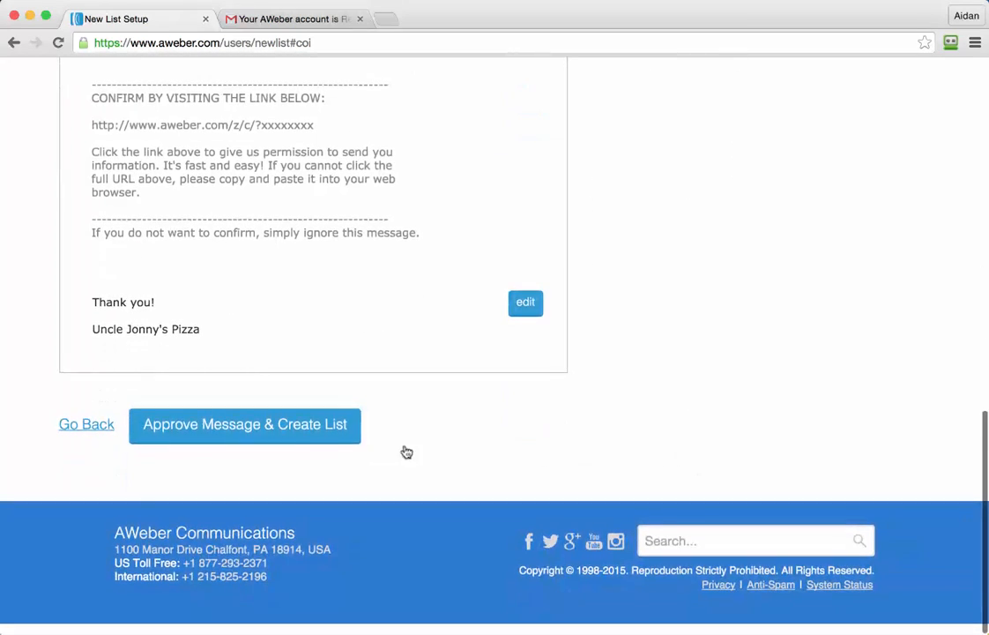
left_click(250, 427)
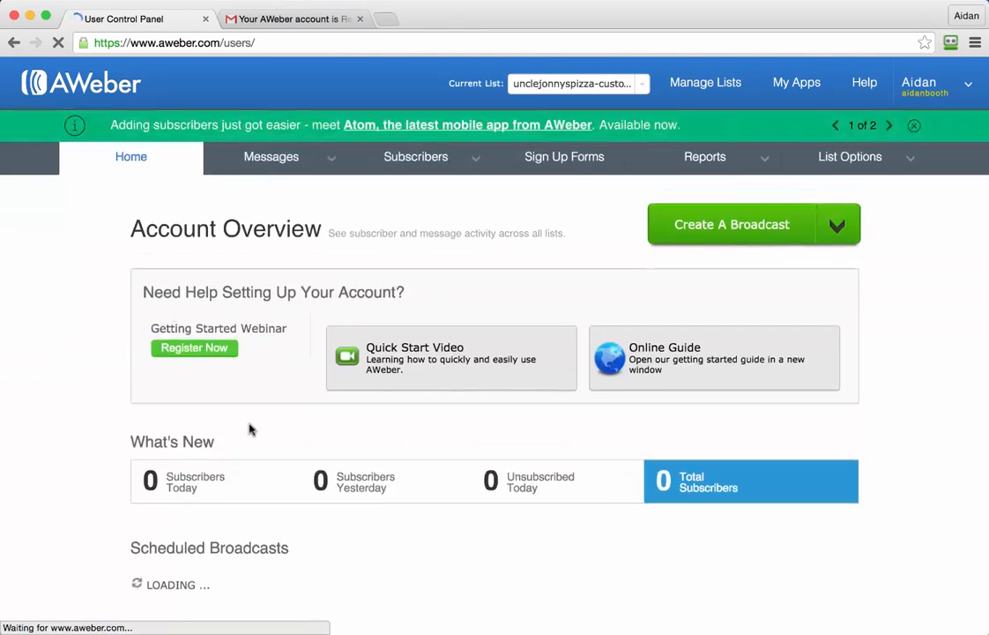
scroll(251, 429, "down", 5)
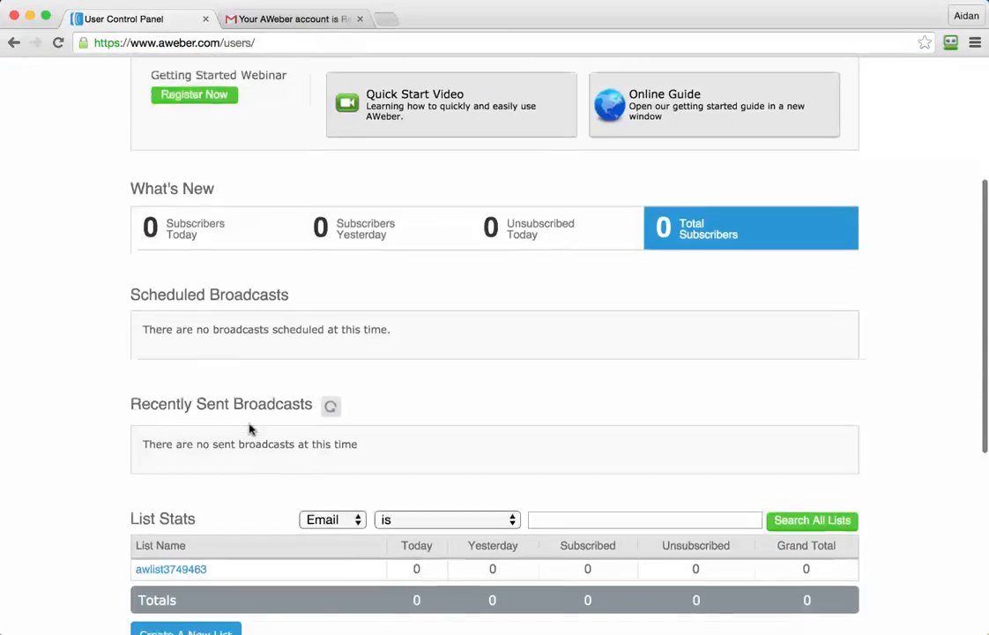
Step: Reload the account overview and check the List Stats table for the new Uncle Jonny's Pizza list
scroll(249, 429, "up", 5)
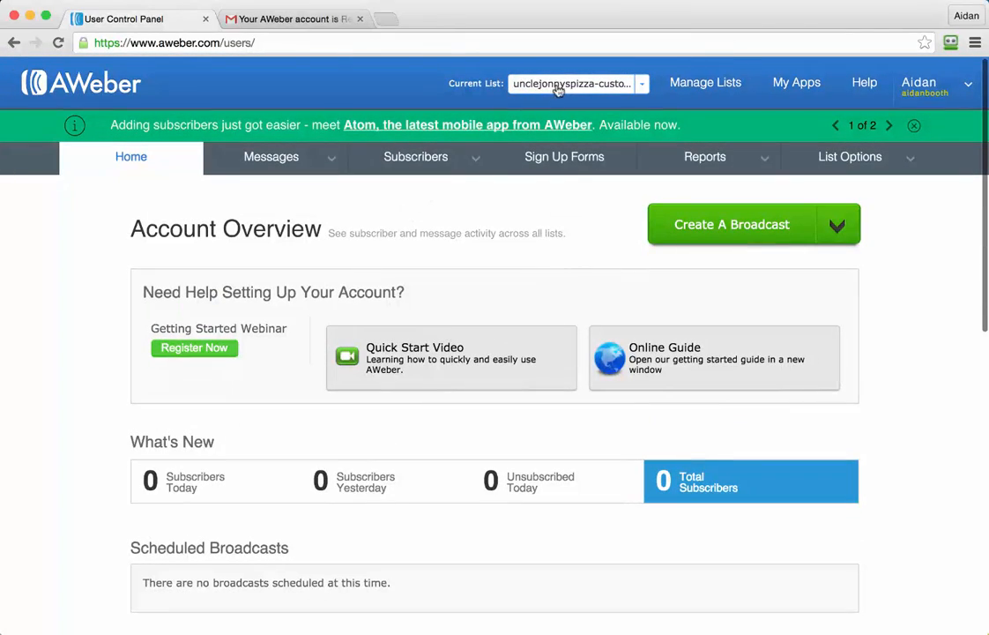
left_click(294, 43)
key("Return")
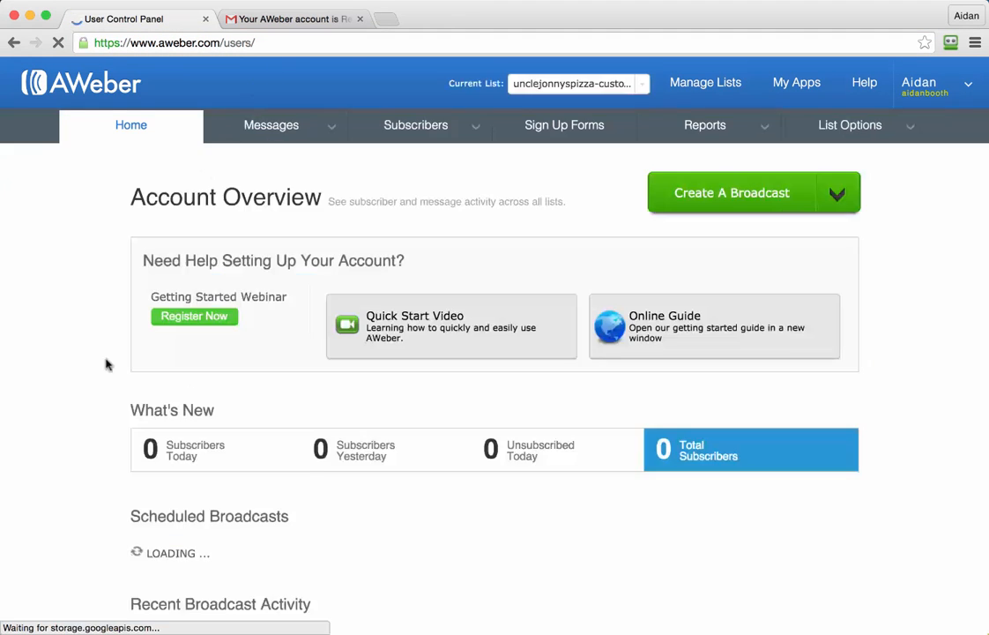
scroll(106, 363, "down", 5)
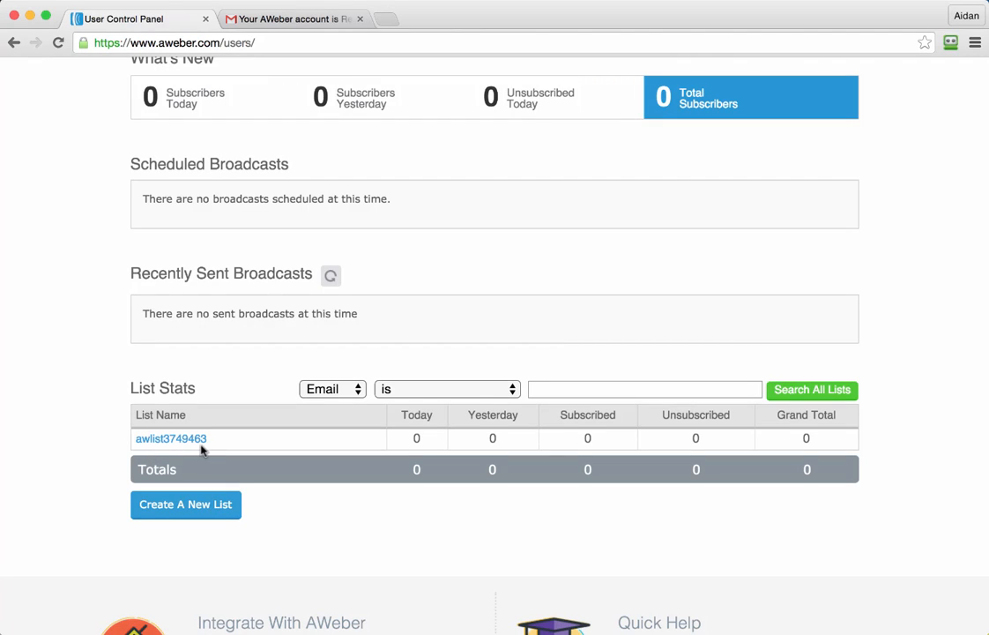
Step: Examine the lists available in the current list selector without switching to another list
scroll(182, 450, "up", 8)
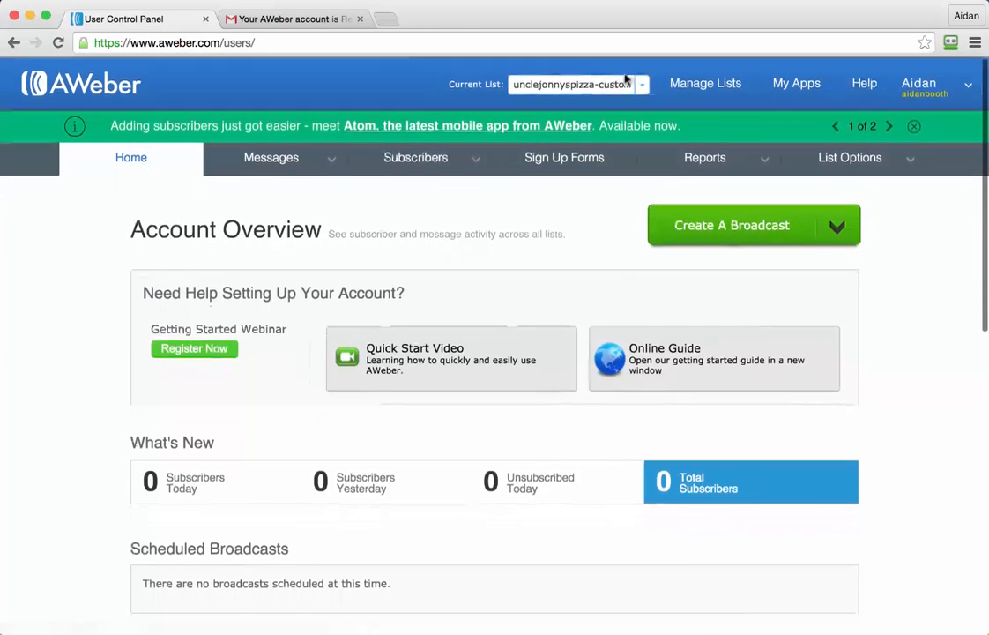
left_click(628, 82)
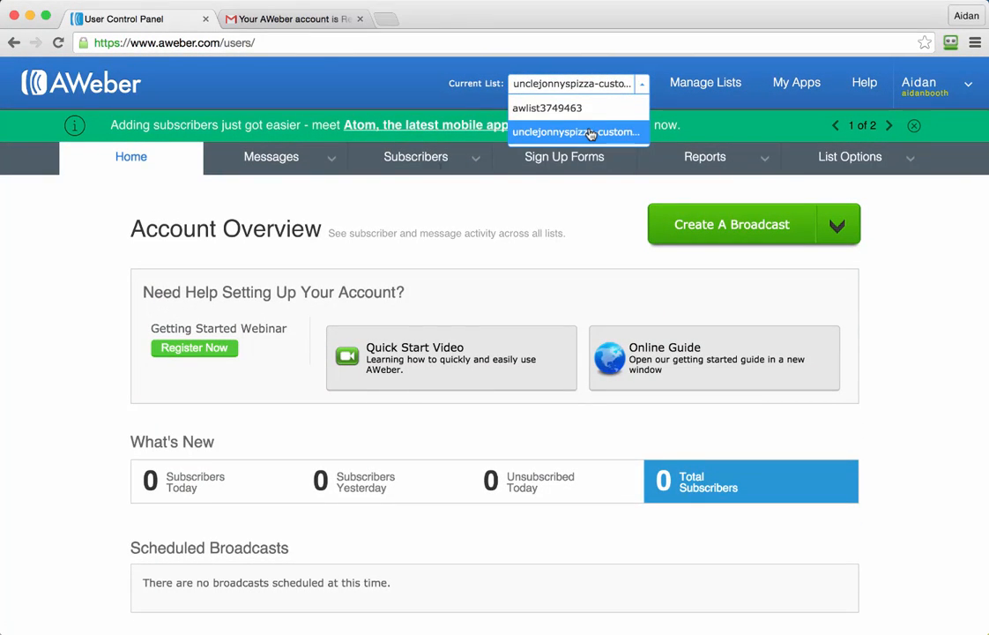
left_click(94, 309)
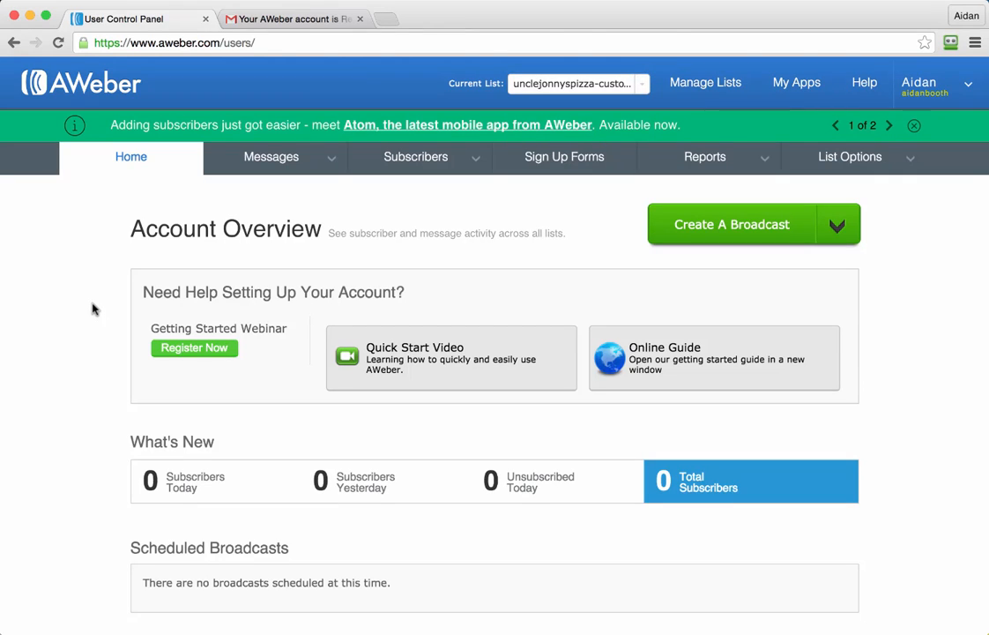